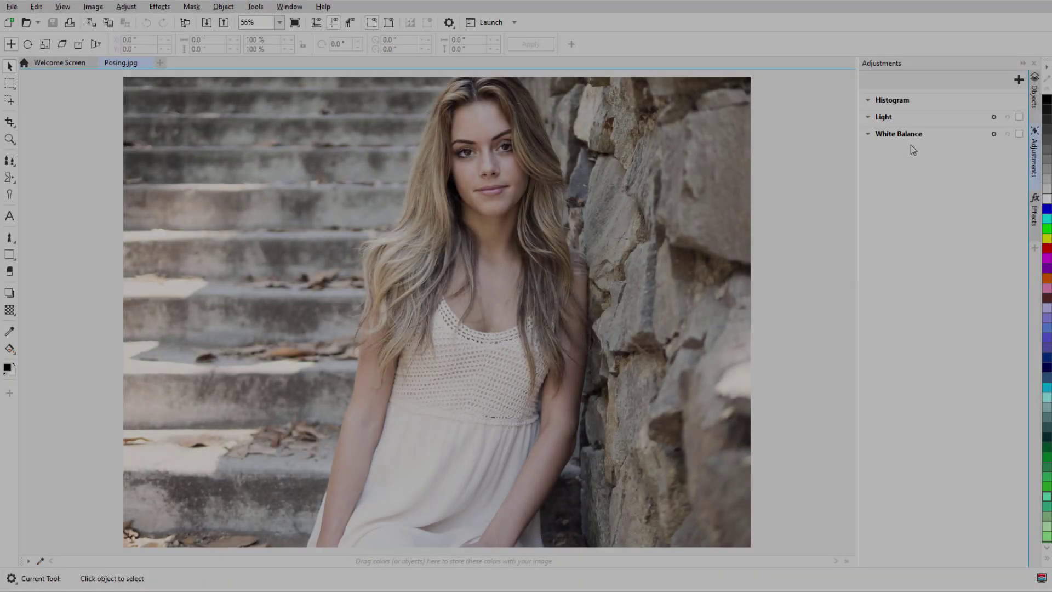
- Add a Contrast Enhancement adjustment with black point 15 and white point 215 picked from the photo
{"action": "left_click", "coordinate": [1019, 80]}
{"action": "left_click", "coordinate": [1021, 94]}
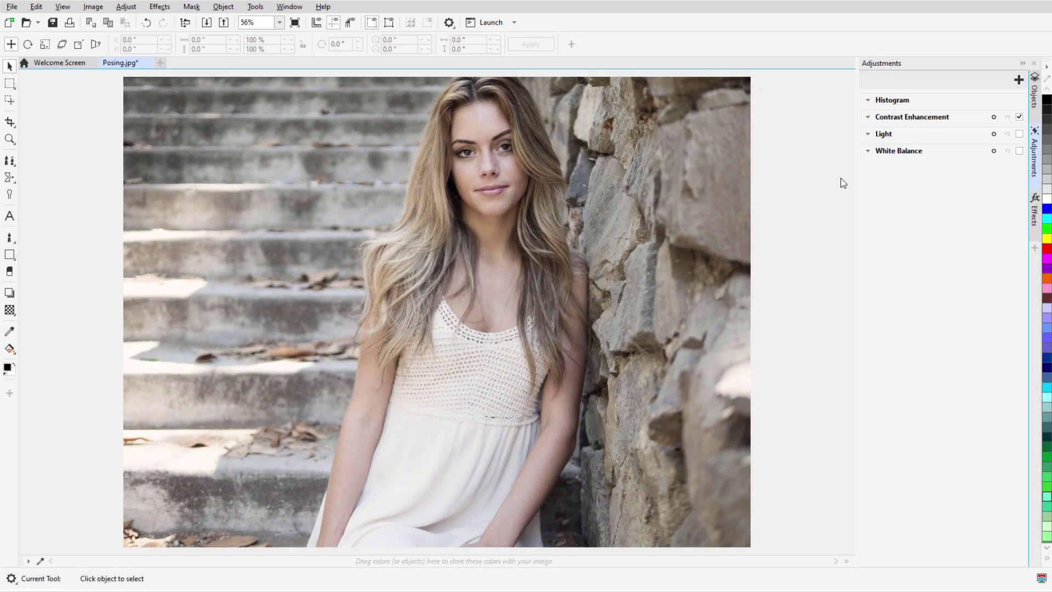
{"action": "left_click", "coordinate": [868, 117]}
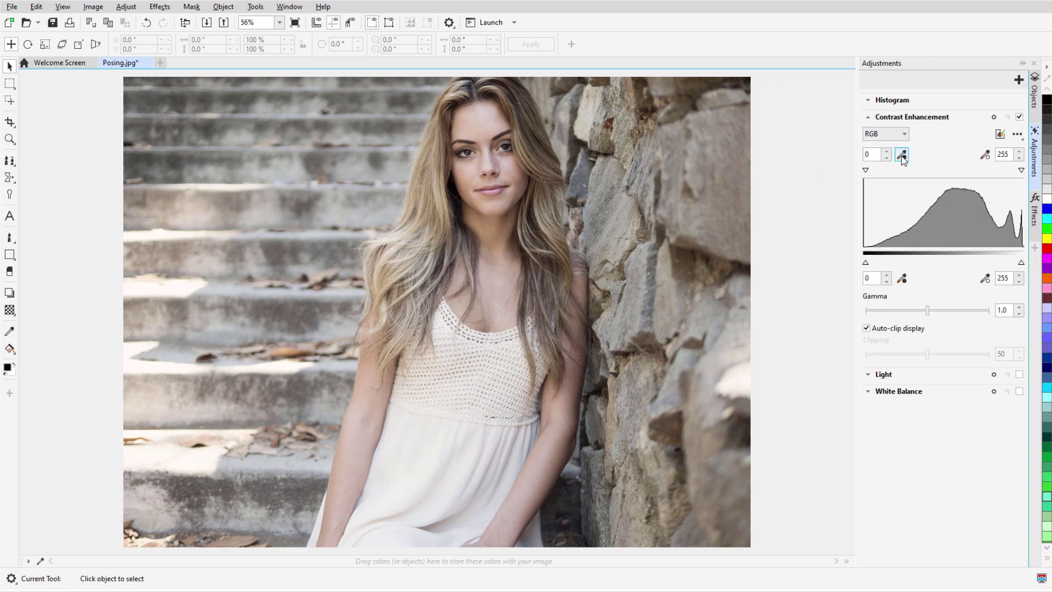
{"action": "left_click", "coordinate": [901, 155]}
{"action": "left_click", "coordinate": [587, 503]}
{"action": "left_click", "coordinate": [984, 154]}
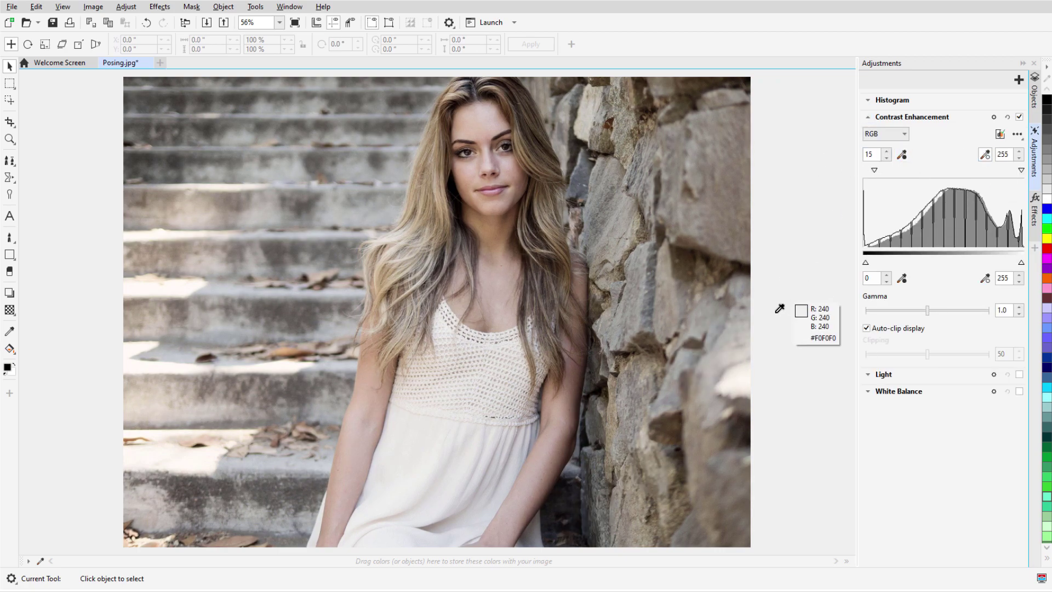
{"action": "left_click", "coordinate": [493, 444]}
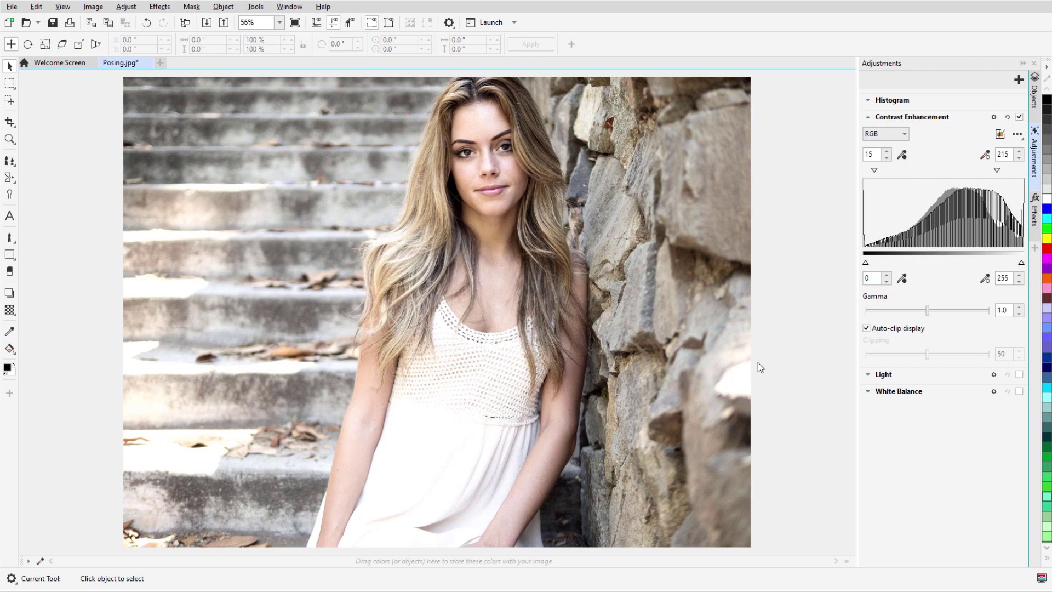
- Switch the contrast adjustment to Local Adjustment Mode, mask the woman, and hide the mask outline
{"action": "left_click", "coordinate": [994, 118]}
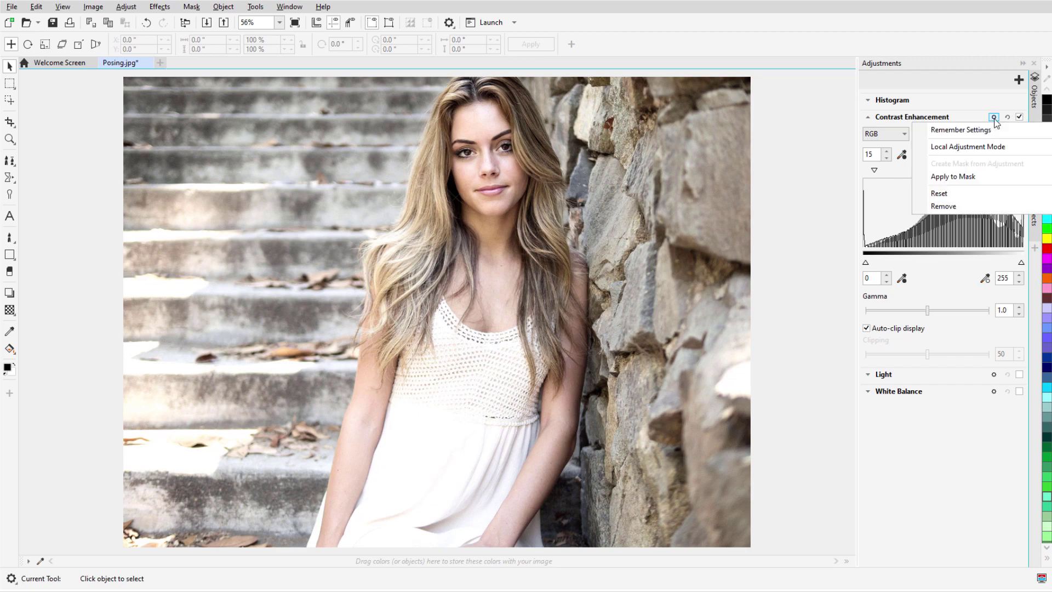
{"action": "left_click", "coordinate": [1008, 146]}
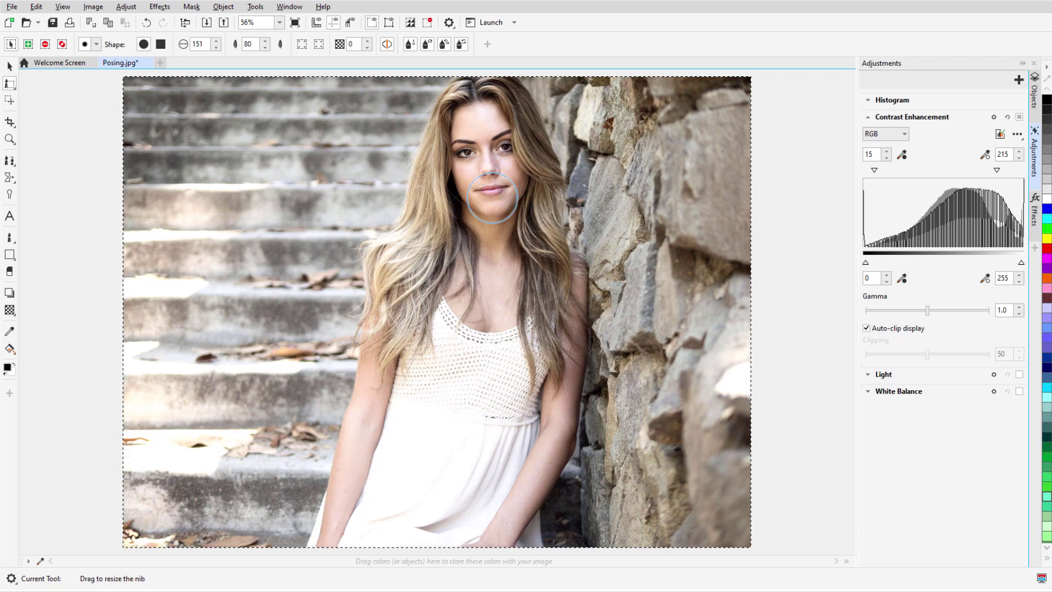
{"action": "mouse_move", "coordinate": [480, 99]}
{"action": "left_mouse_down"}
{"action": "mouse_move", "coordinate": [394, 290]}
{"action": "mouse_move", "coordinate": [388, 385]}
{"action": "mouse_move", "coordinate": [336, 539]}
{"action": "mouse_move", "coordinate": [517, 532]}
{"action": "mouse_move", "coordinate": [515, 492]}
{"action": "mouse_move", "coordinate": [544, 431]}
{"action": "mouse_move", "coordinate": [554, 345]}
{"action": "mouse_move", "coordinate": [519, 148]}
{"action": "mouse_move", "coordinate": [492, 134]}
{"action": "mouse_move", "coordinate": [470, 264]}
{"action": "mouse_move", "coordinate": [444, 260]}
{"action": "mouse_move", "coordinate": [432, 415]}
{"action": "mouse_move", "coordinate": [472, 471]}
{"action": "mouse_move", "coordinate": [500, 378]}
{"action": "left_mouse_up"}
{"action": "left_click", "coordinate": [191, 6]}
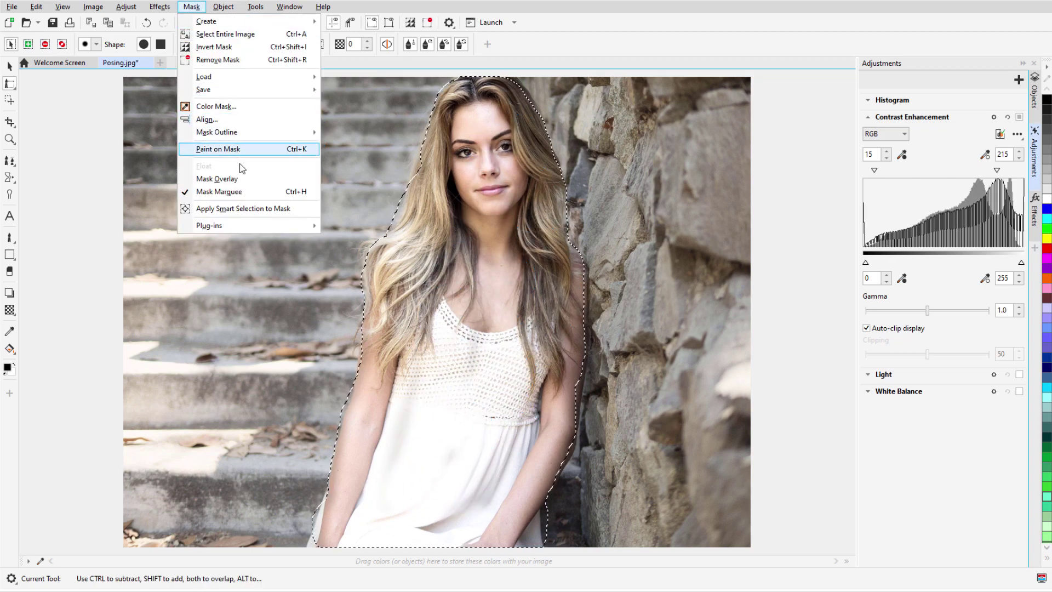
{"action": "left_click", "coordinate": [219, 191]}
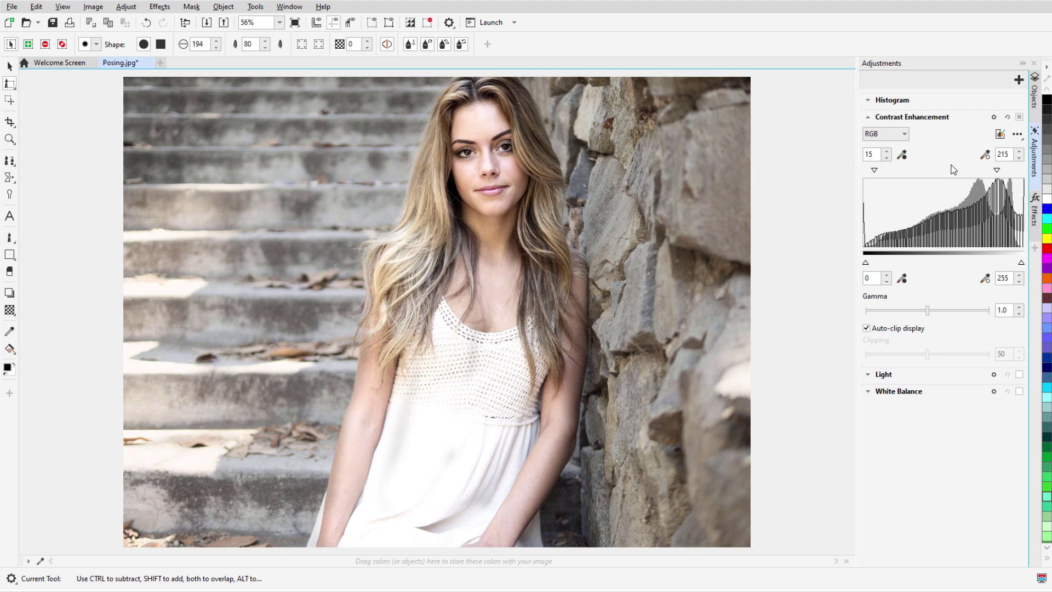
- Toggle the Contrast Enhancement adjustment off and on to compare before and after
{"action": "left_click", "coordinate": [1019, 118]}
{"action": "left_click", "coordinate": [1019, 117]}
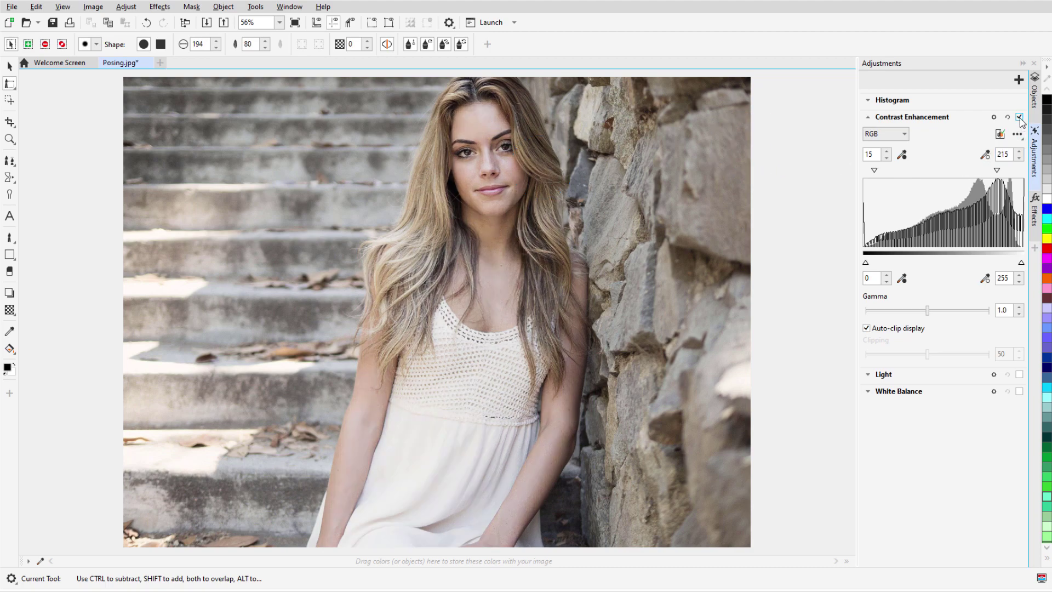
{"action": "left_click", "coordinate": [1019, 117]}
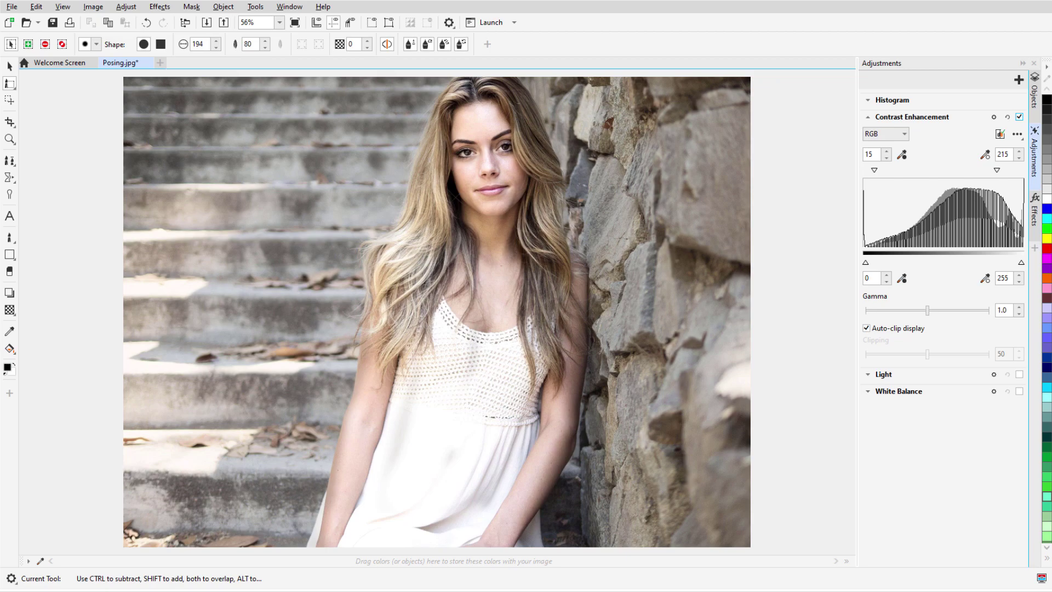
- Shape the Tone Curve with a raised black point, lowered white point and lowered midpoint
{"action": "left_click", "coordinate": [868, 117]}
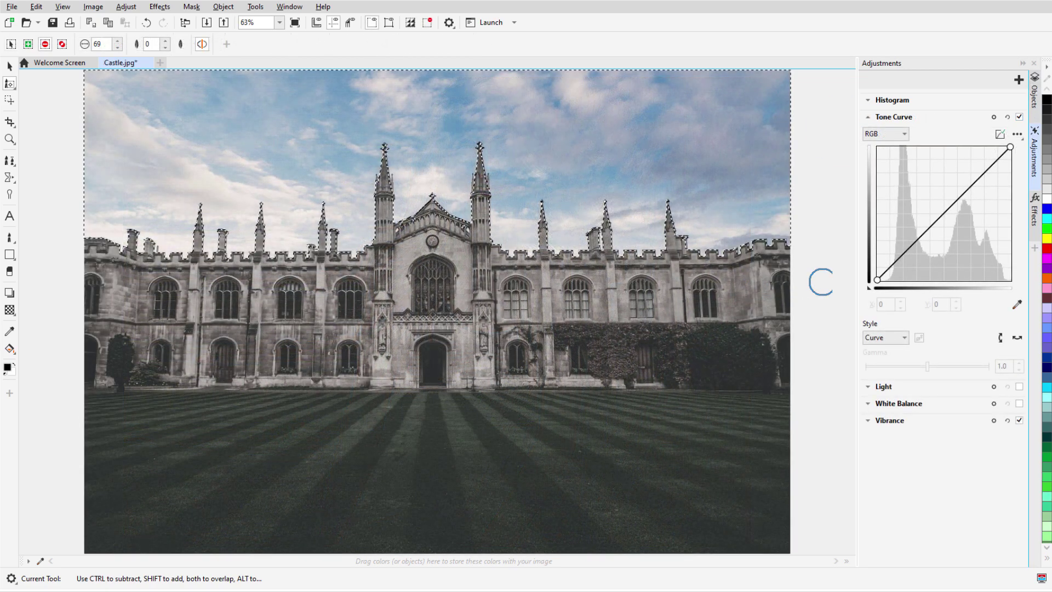
{"action": "left_click_drag", "start_coordinate": [878, 281], "coordinate": [877, 254]}
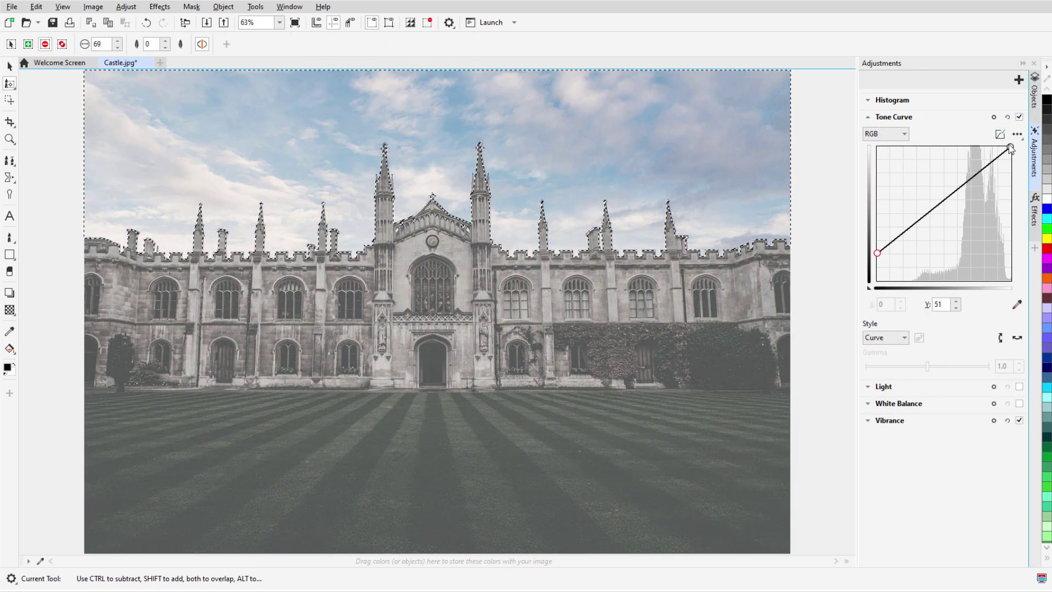
{"action": "left_click_drag", "start_coordinate": [1010, 147], "coordinate": [1018, 195]}
{"action": "left_click_drag", "start_coordinate": [944, 224], "coordinate": [954, 243]}
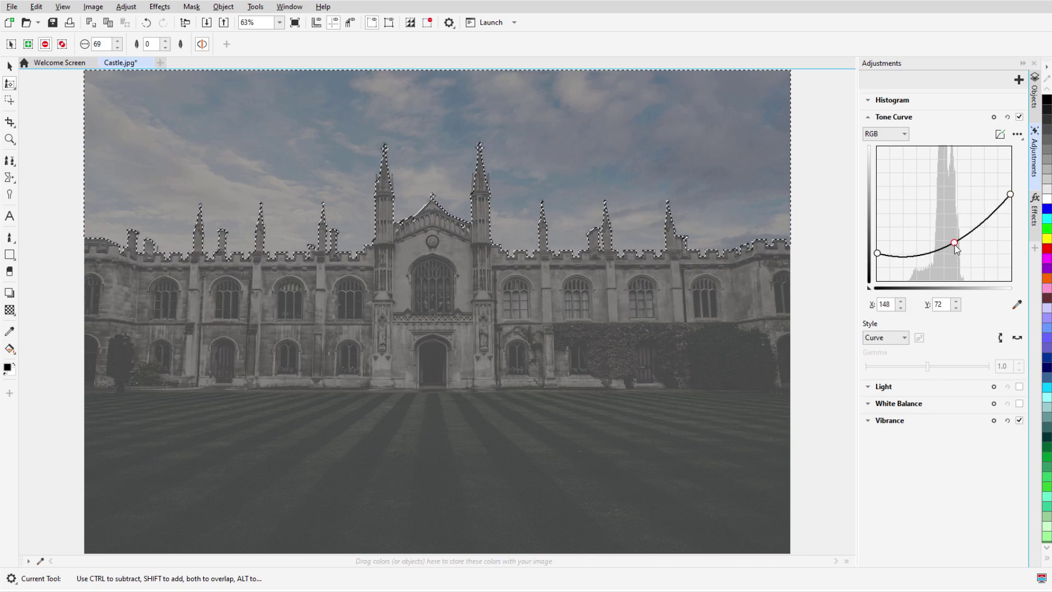
- Apply the Tone Curve only within the sky mask and refresh the histogram
{"action": "left_click", "coordinate": [994, 117]}
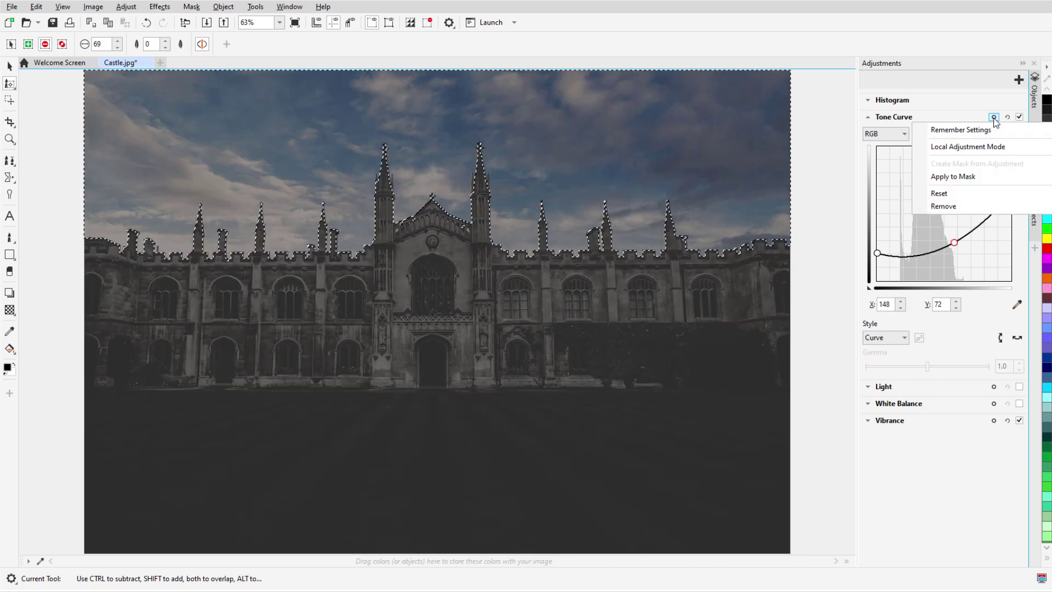
{"action": "left_click", "coordinate": [998, 179]}
{"action": "left_click", "coordinate": [912, 117]}
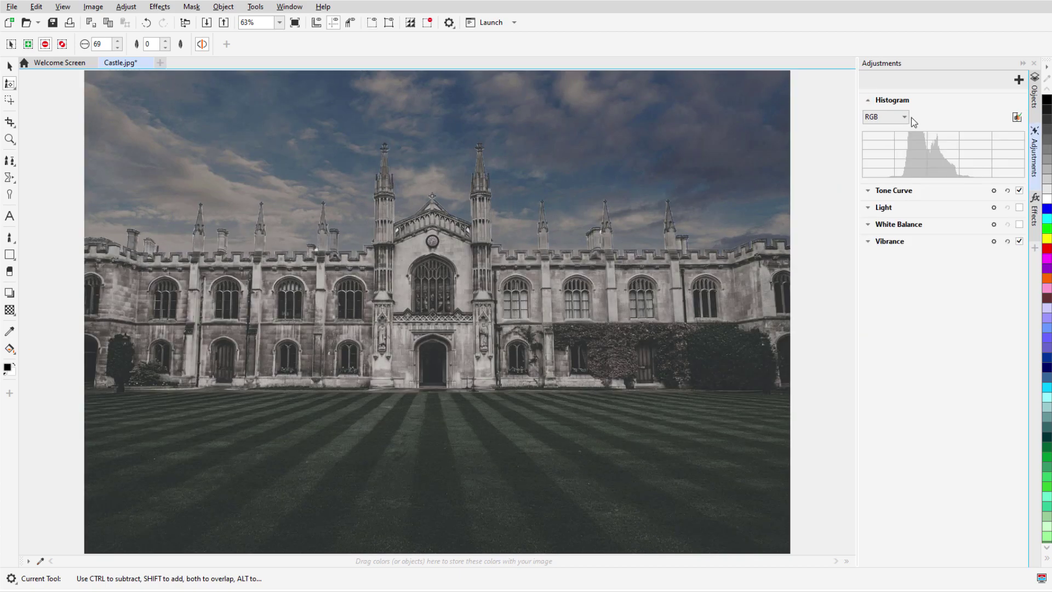
{"action": "left_click", "coordinate": [1017, 117]}
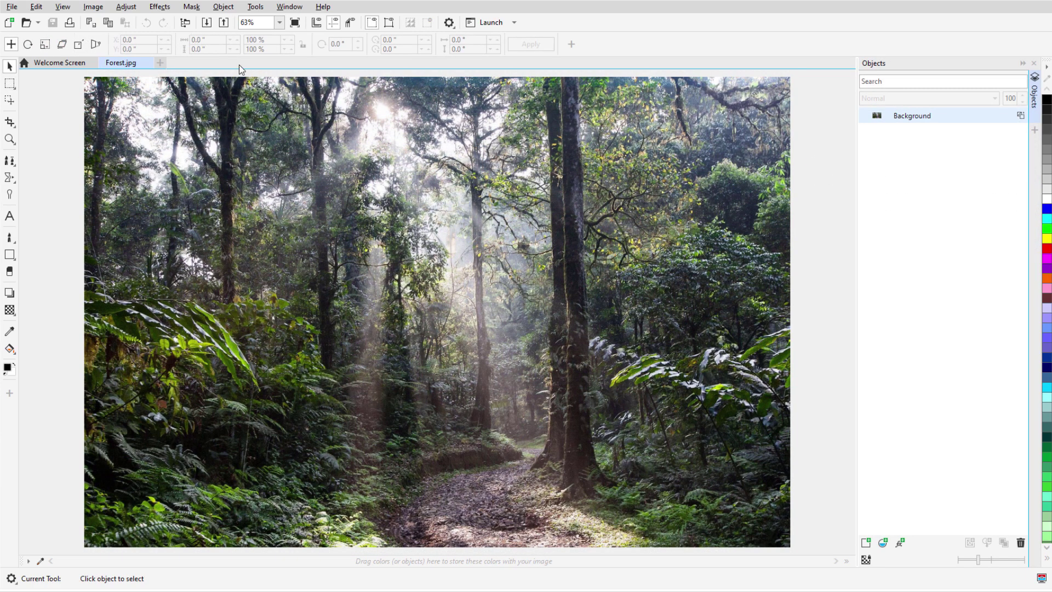
- Add the Adjustments docker through the docker tab strip's panel checklist
{"action": "left_click", "coordinate": [289, 6]}
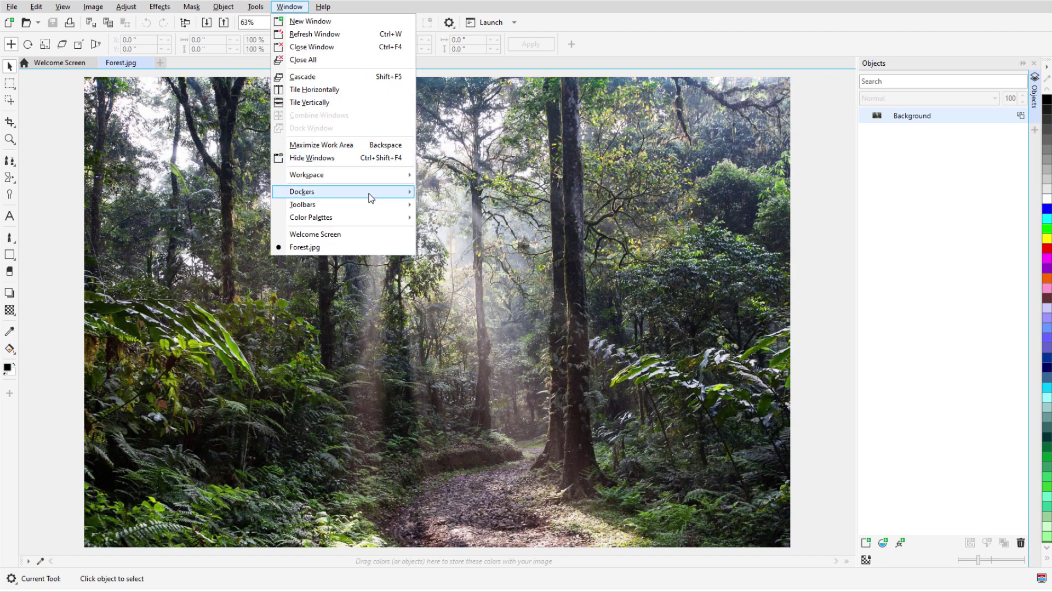
{"action": "mouse_move", "coordinate": [370, 198]}
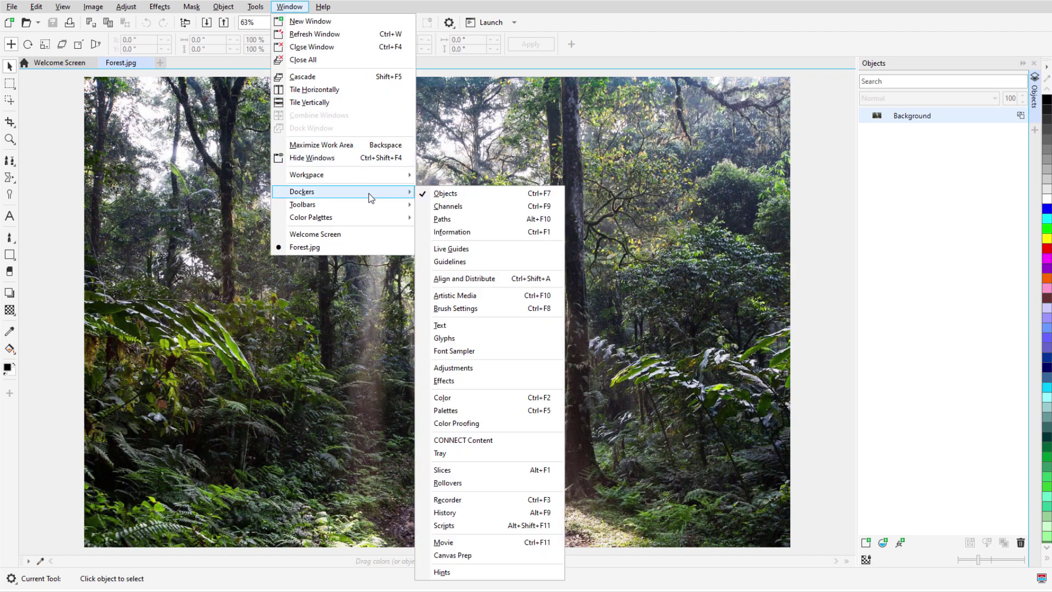
{"action": "left_click", "coordinate": [761, 389]}
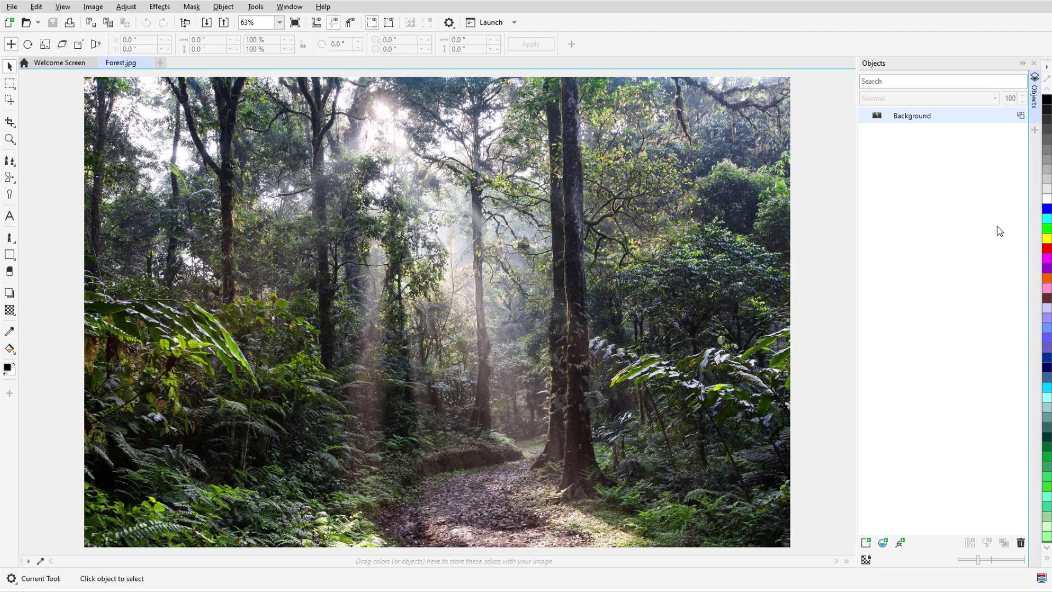
{"action": "left_click", "coordinate": [1036, 133]}
{"action": "left_click", "coordinate": [877, 300]}
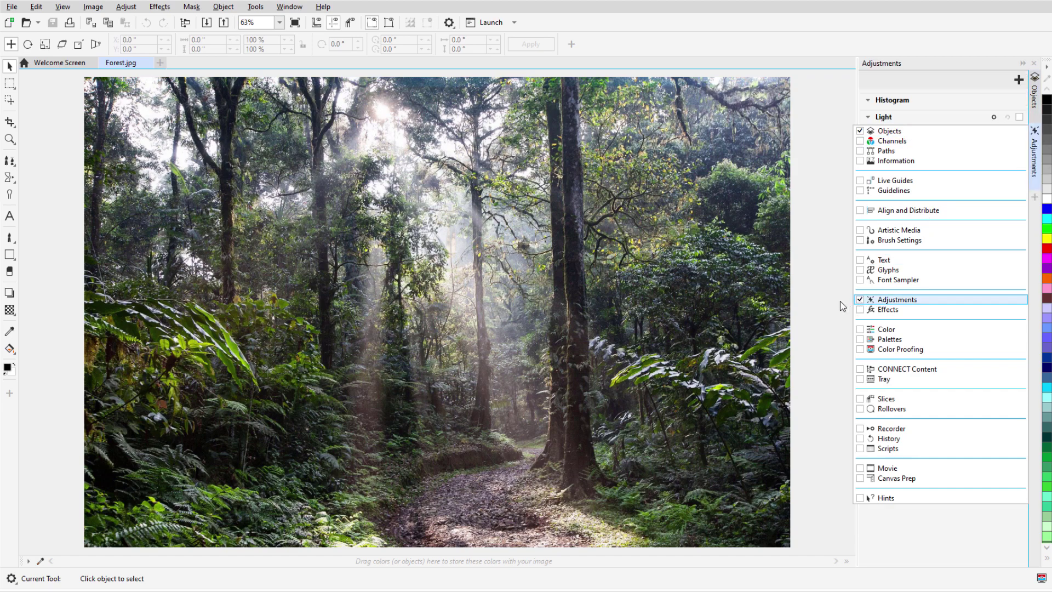
{"action": "left_click", "coordinate": [843, 306]}
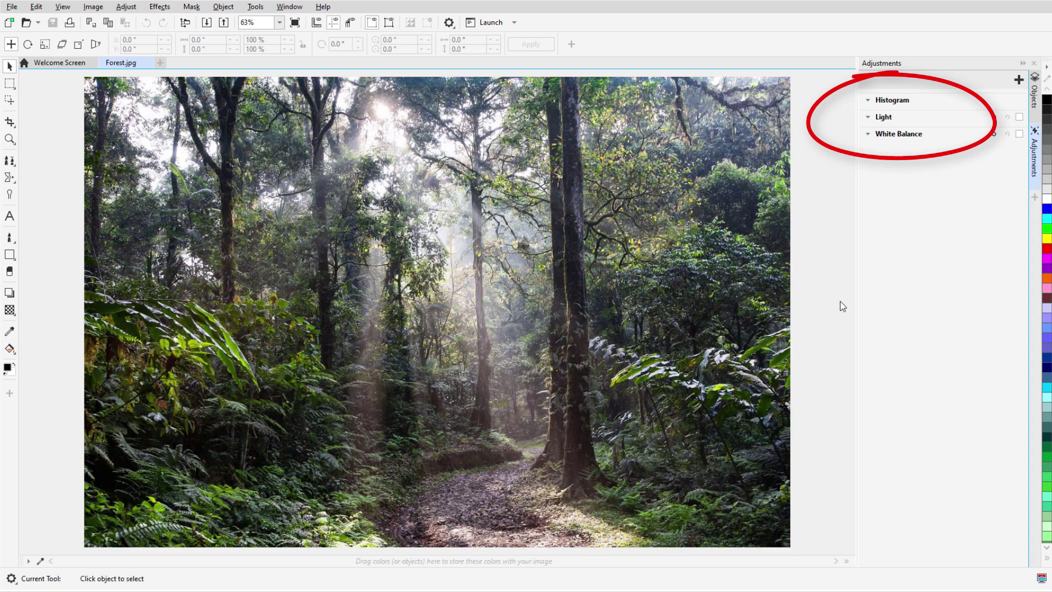
- Add Tone Curve and Hue/Saturation/Lightness adjustments to the forest photo's stack
{"action": "left_click", "coordinate": [867, 100]}
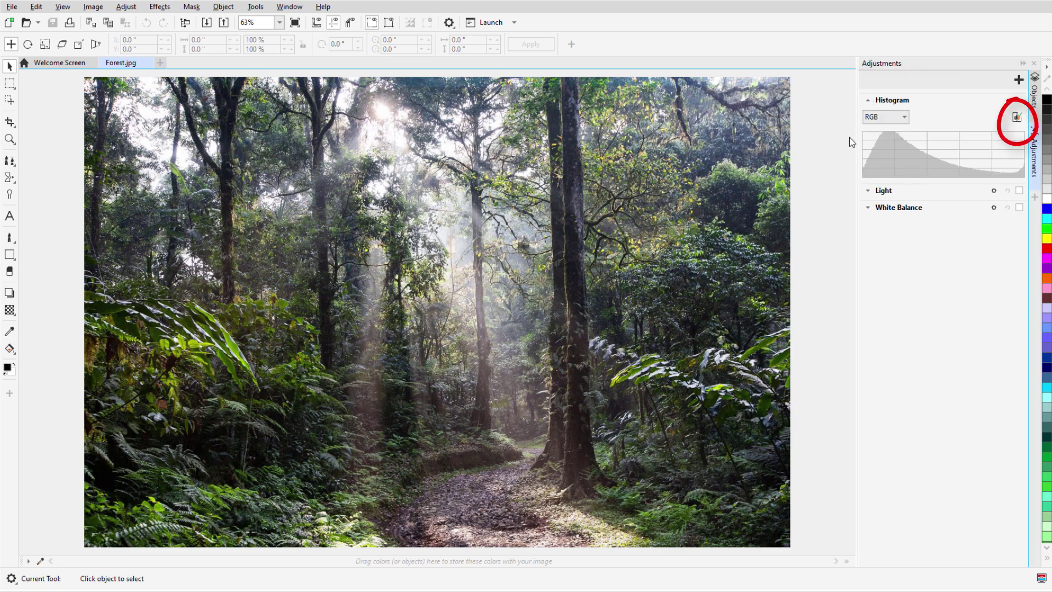
{"action": "left_click", "coordinate": [868, 99]}
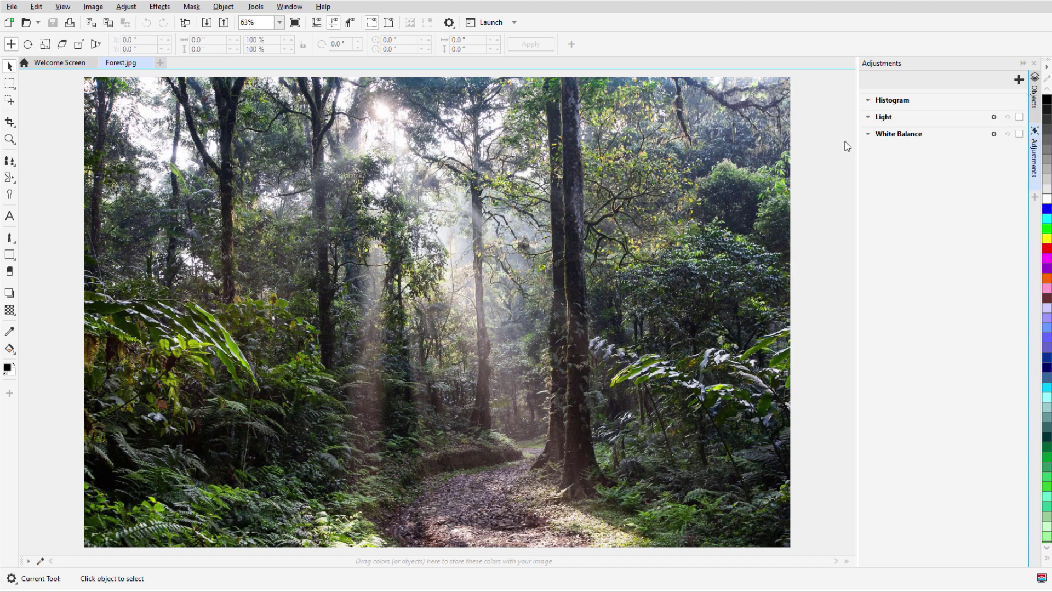
{"action": "left_click", "coordinate": [1018, 81]}
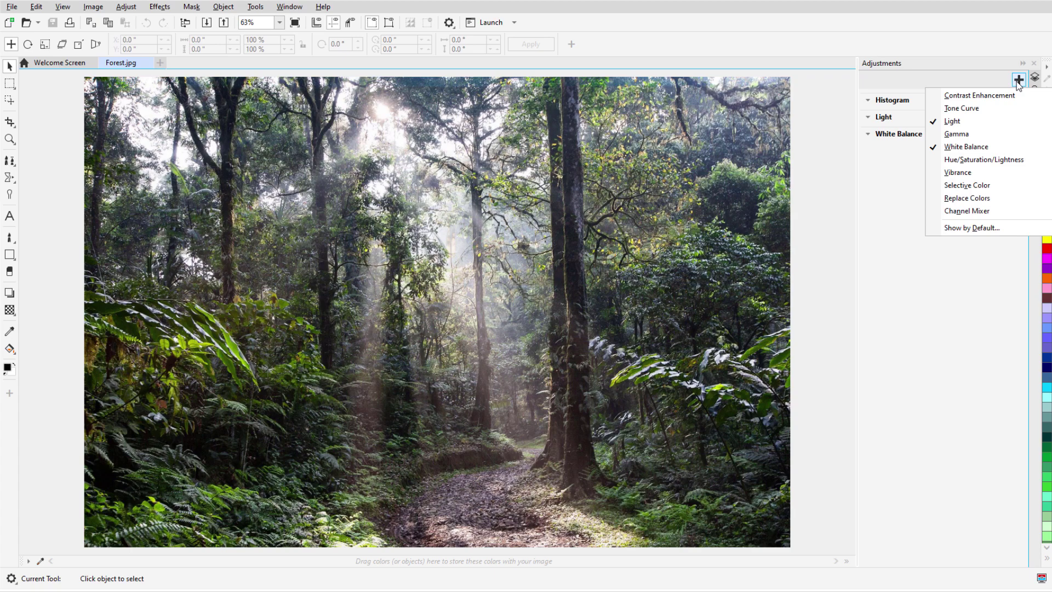
{"action": "left_click", "coordinate": [1000, 109]}
{"action": "left_click", "coordinate": [1019, 81]}
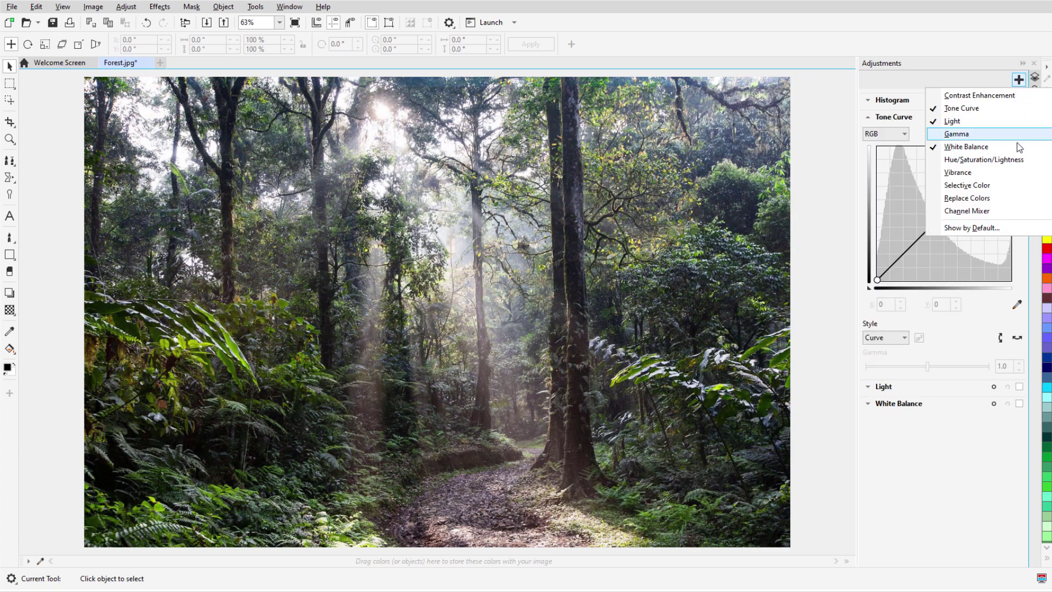
{"action": "left_click", "coordinate": [1024, 160]}
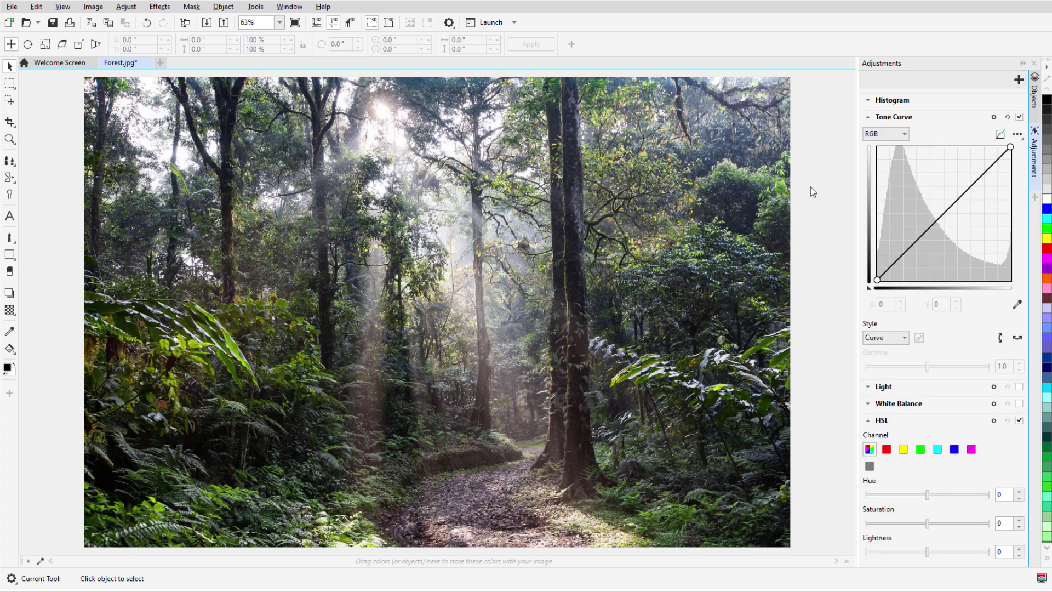
- Collapse the Tone Curve and HSL sections and remove the Light adjustment
{"action": "left_click", "coordinate": [867, 118]}
{"action": "left_click", "coordinate": [868, 168]}
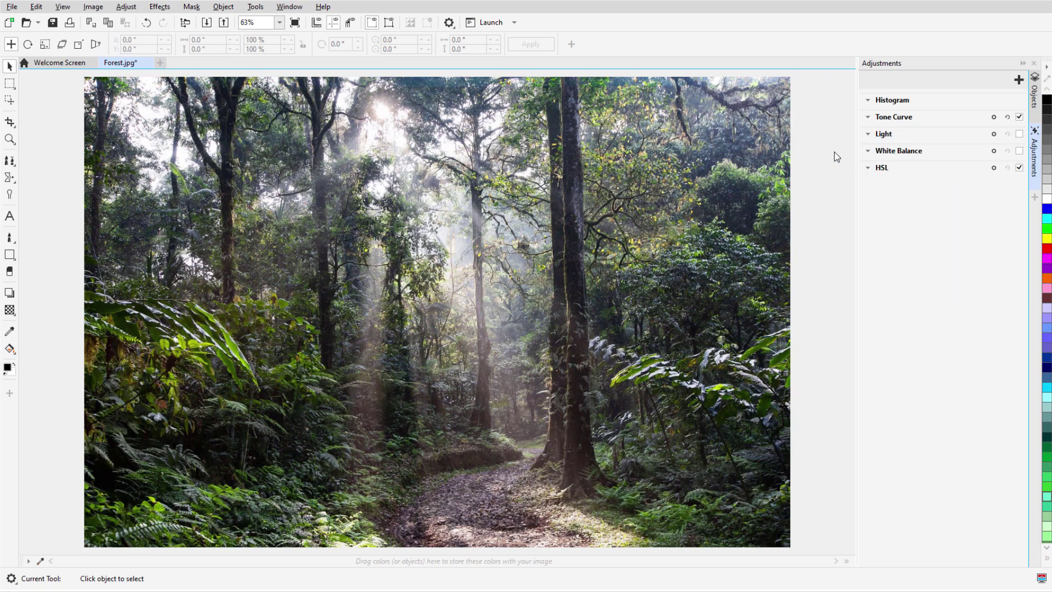
{"action": "left_click", "coordinate": [994, 134]}
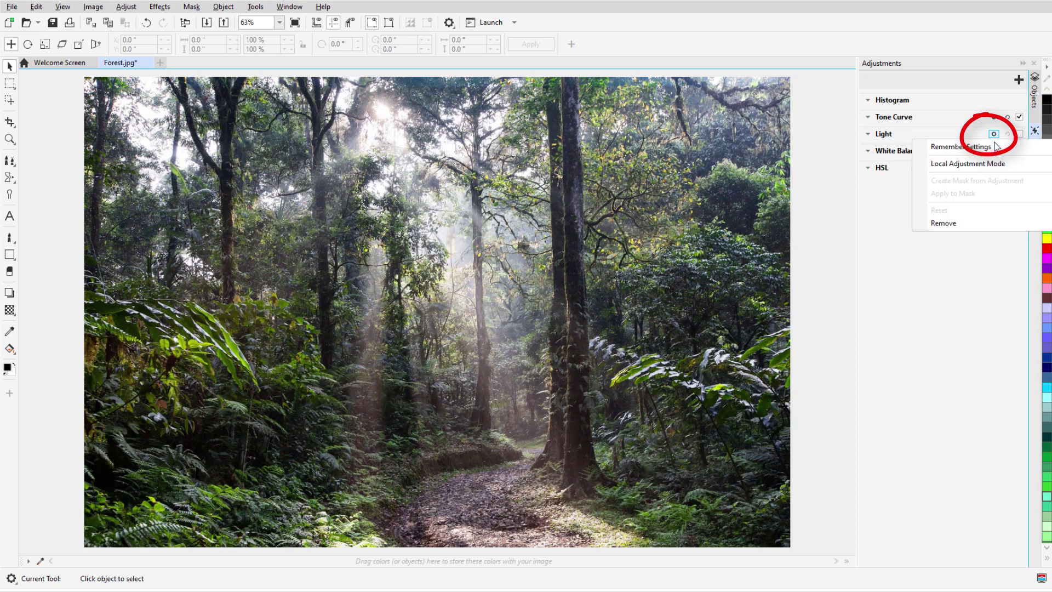
{"action": "left_click", "coordinate": [995, 229]}
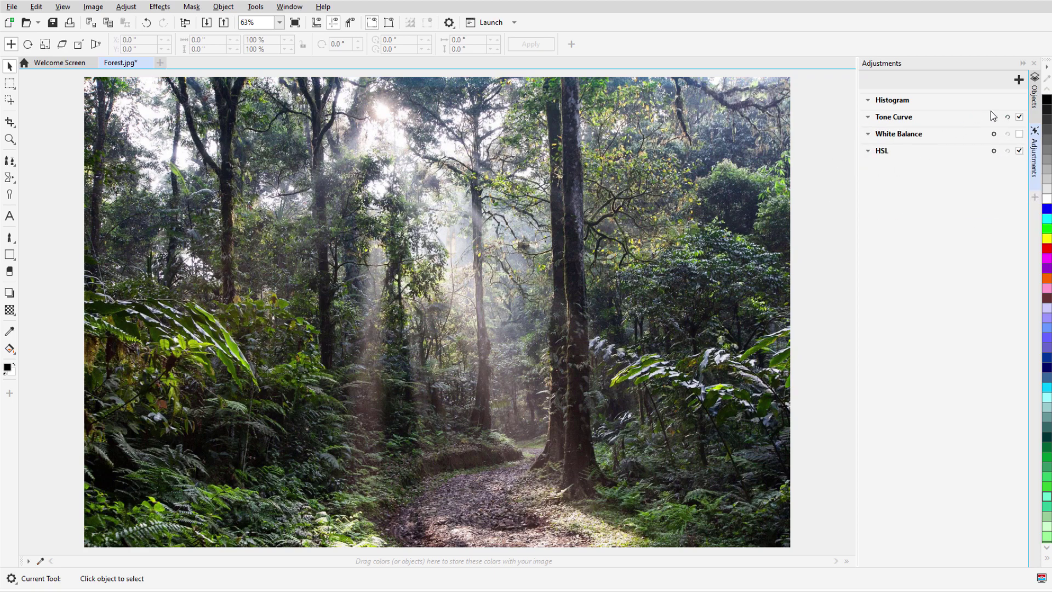
{"action": "left_click", "coordinate": [1018, 80]}
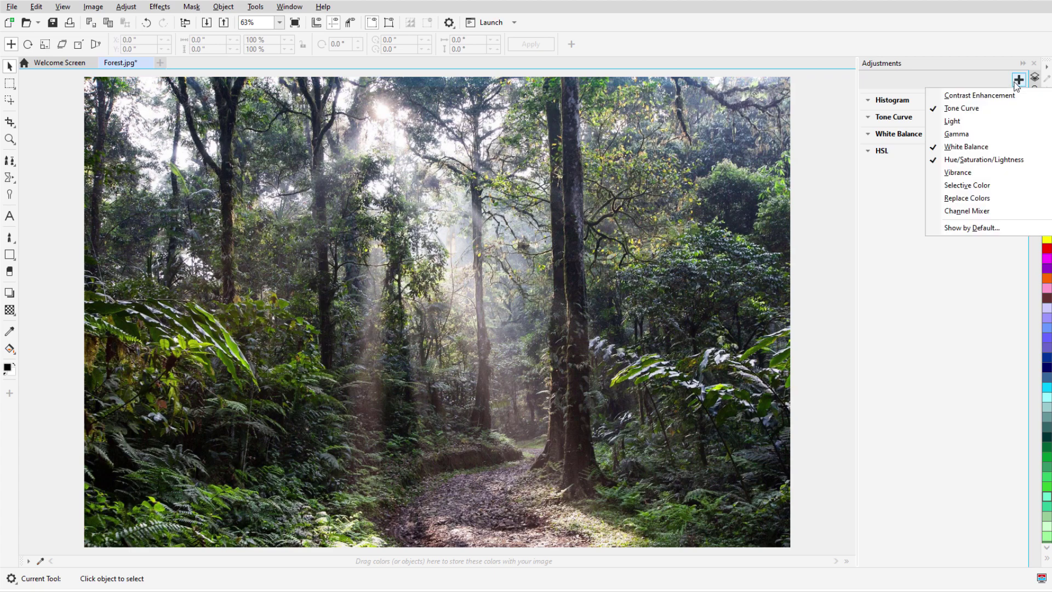
{"action": "left_click", "coordinate": [1008, 227]}
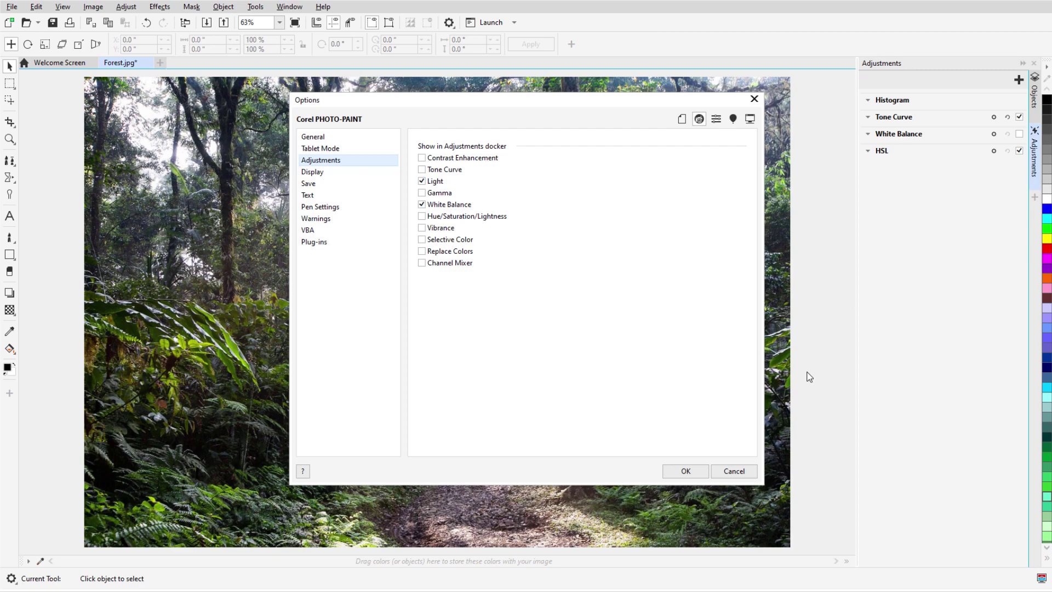
{"action": "left_click", "coordinate": [734, 470]}
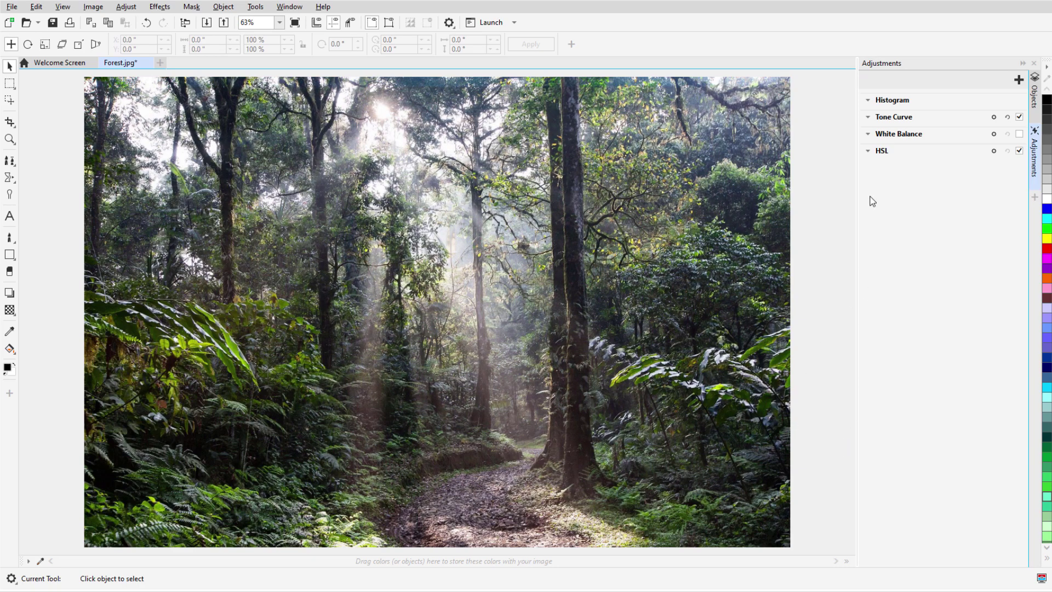
- Set White Balance to Temperature 4220, Tint 22 and Saturation 25
{"action": "left_click", "coordinate": [867, 134]}
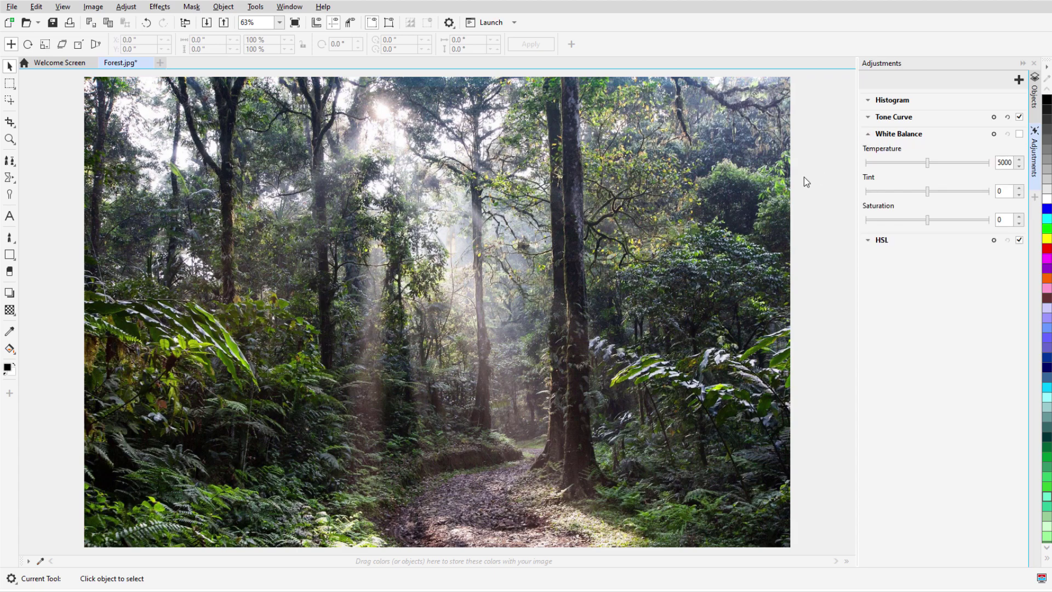
{"action": "left_click", "coordinate": [912, 162]}
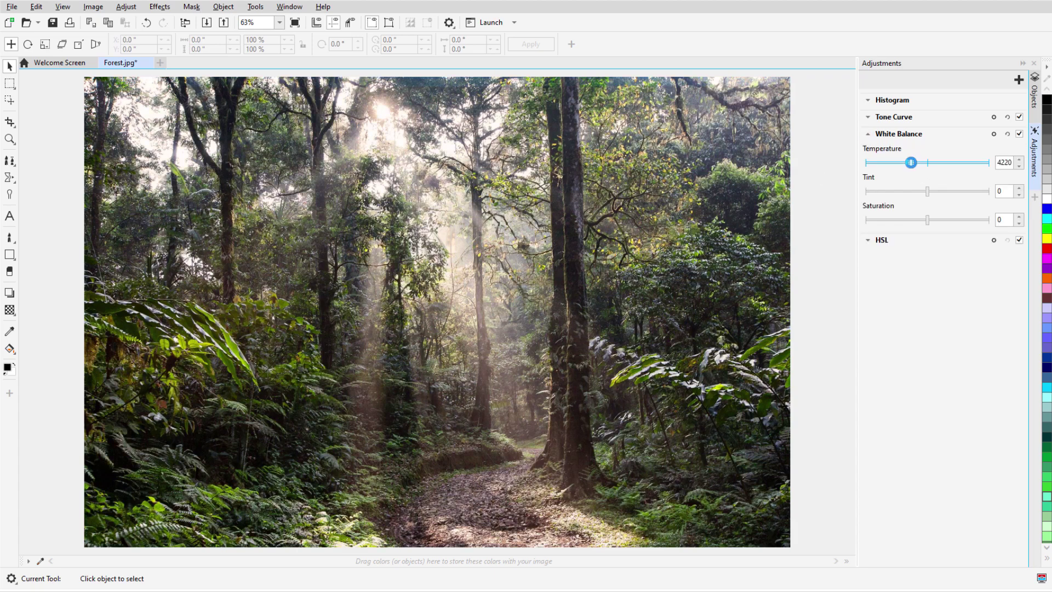
{"action": "left_click", "coordinate": [941, 191]}
{"action": "left_click", "coordinate": [942, 220]}
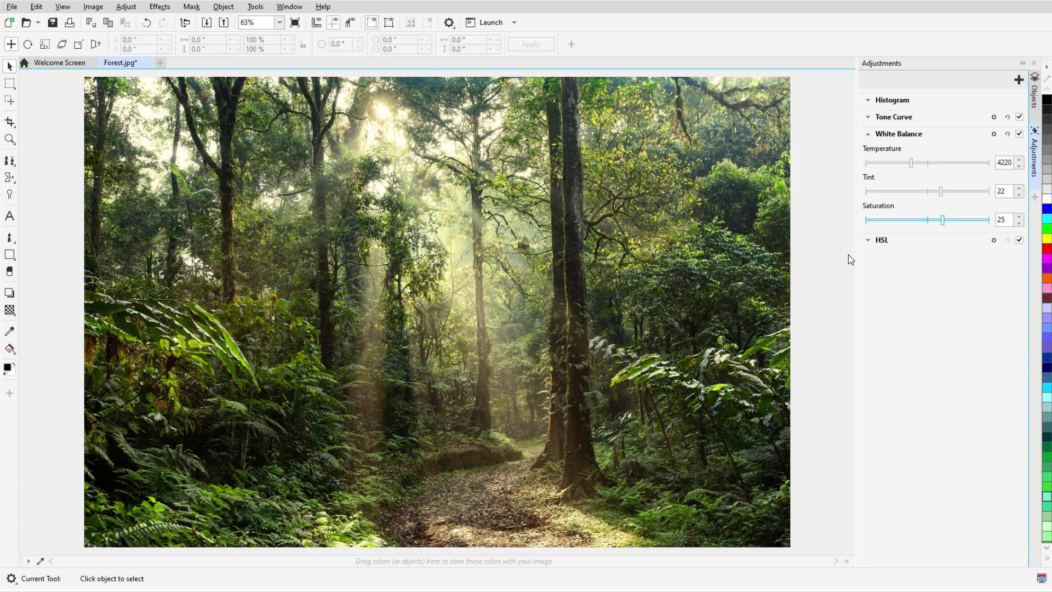
- Reset White Balance to its defaults and collapse the section
{"action": "left_click", "coordinate": [996, 137]}
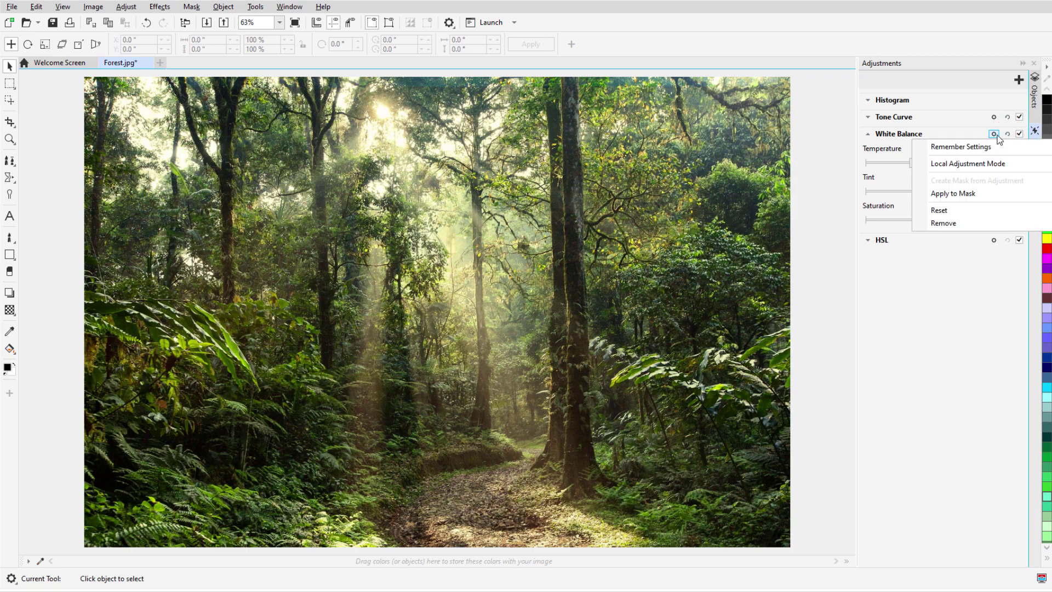
{"action": "left_click", "coordinate": [989, 208]}
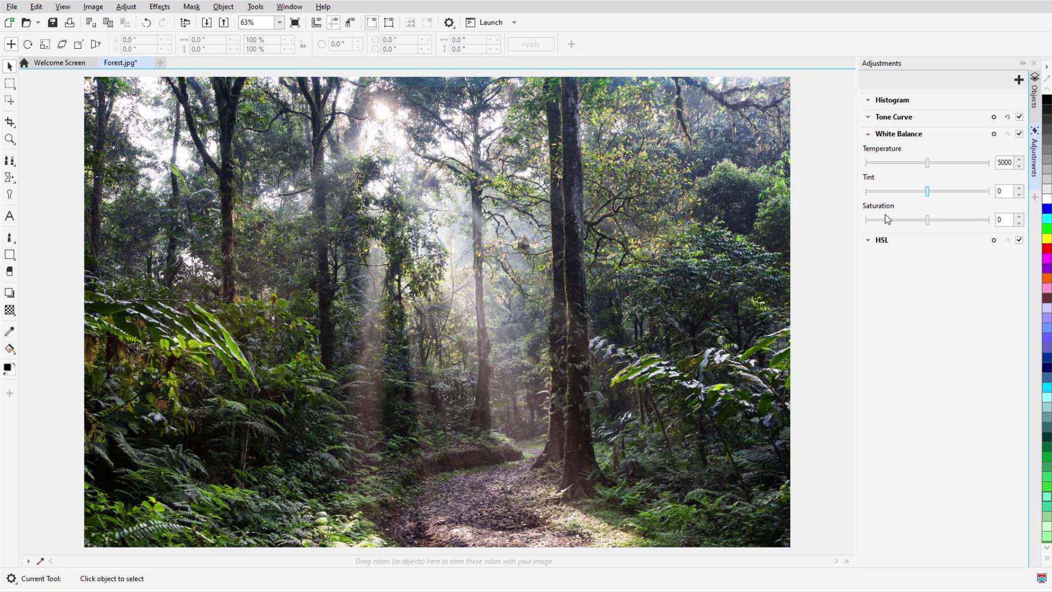
{"action": "left_click", "coordinate": [868, 133]}
- In the HSL master channel, set Hue -76, Saturation -32 and Lightness -21
{"action": "left_click", "coordinate": [868, 151]}
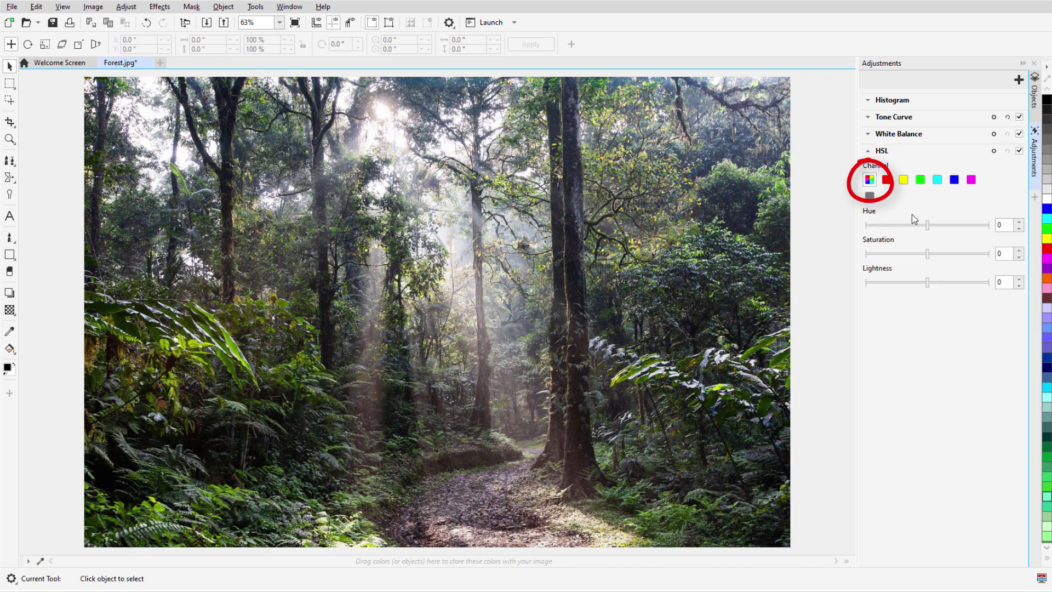
{"action": "left_click", "coordinate": [901, 225]}
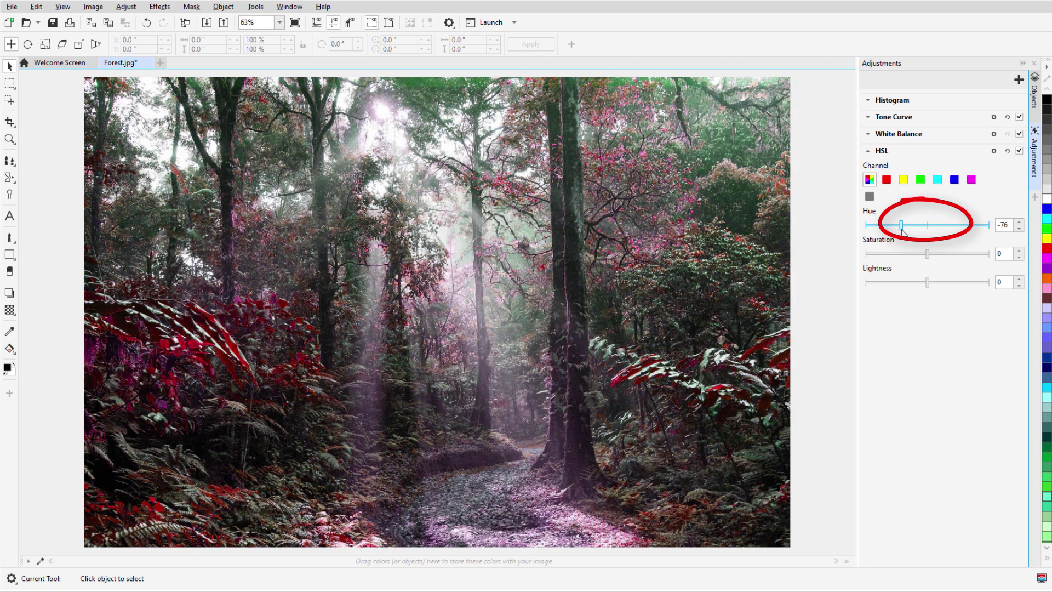
{"action": "left_click", "coordinate": [908, 254]}
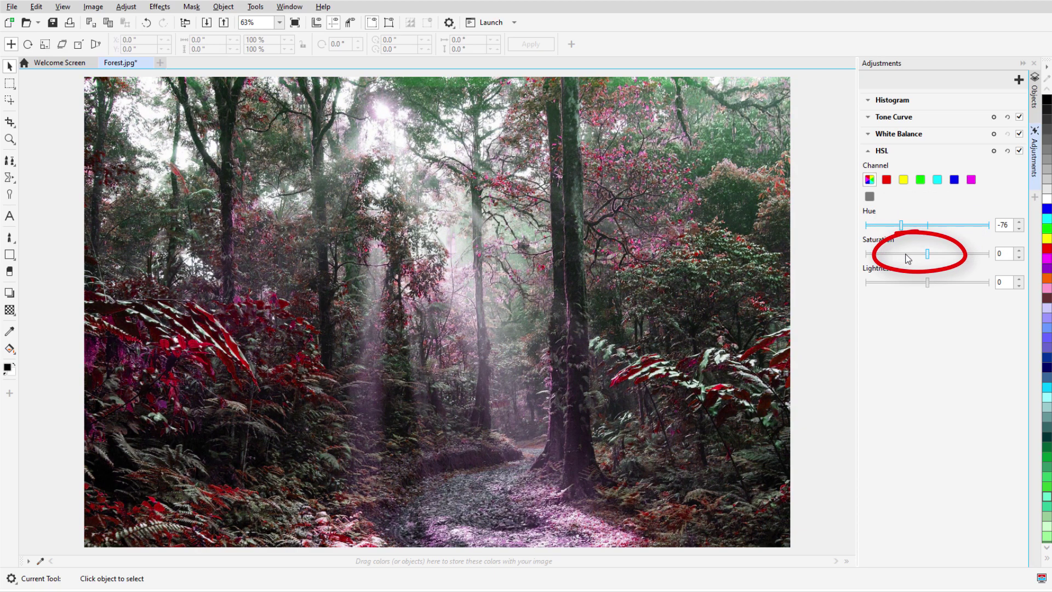
{"action": "left_click", "coordinate": [914, 282]}
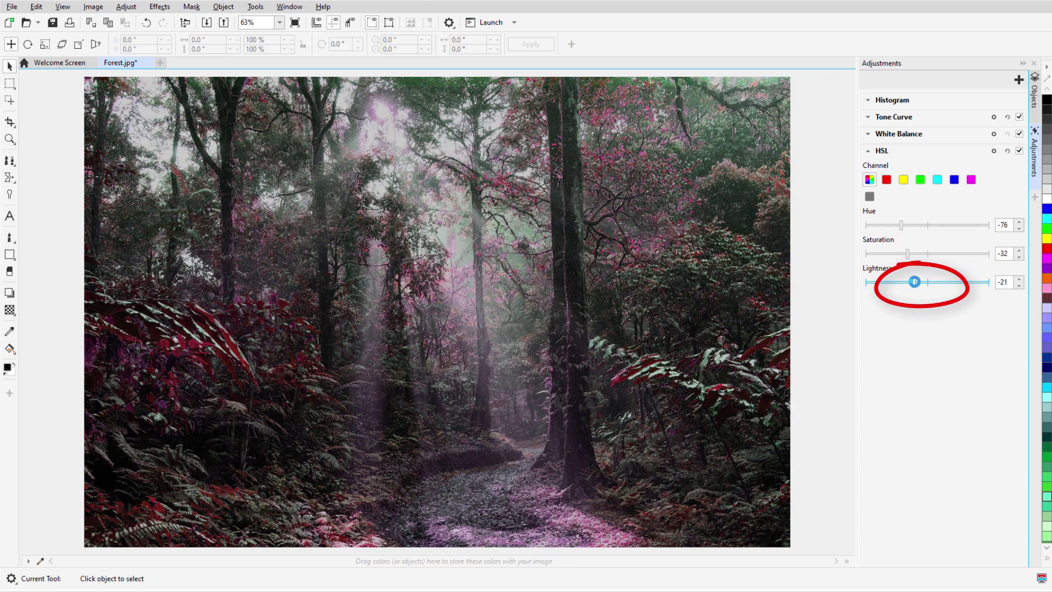
- Raise the Tone Curve's black point, lower its white point, and add midpoints at 73/107 and 124/133
{"action": "left_click", "coordinate": [868, 117]}
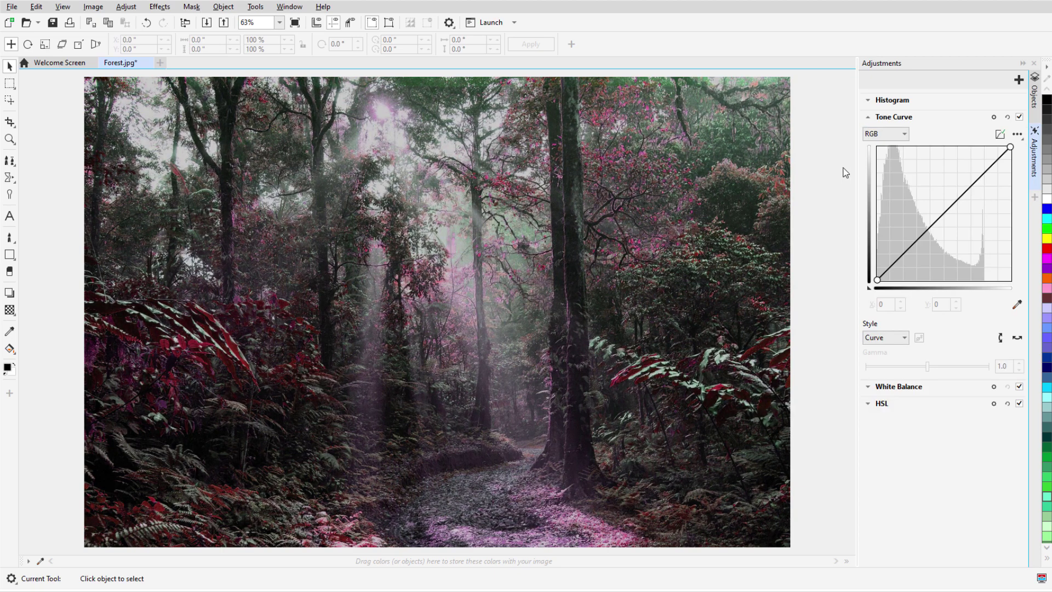
{"action": "left_click_drag", "start_coordinate": [877, 280], "coordinate": [877, 260]}
{"action": "left_click_drag", "start_coordinate": [1010, 147], "coordinate": [1010, 171]}
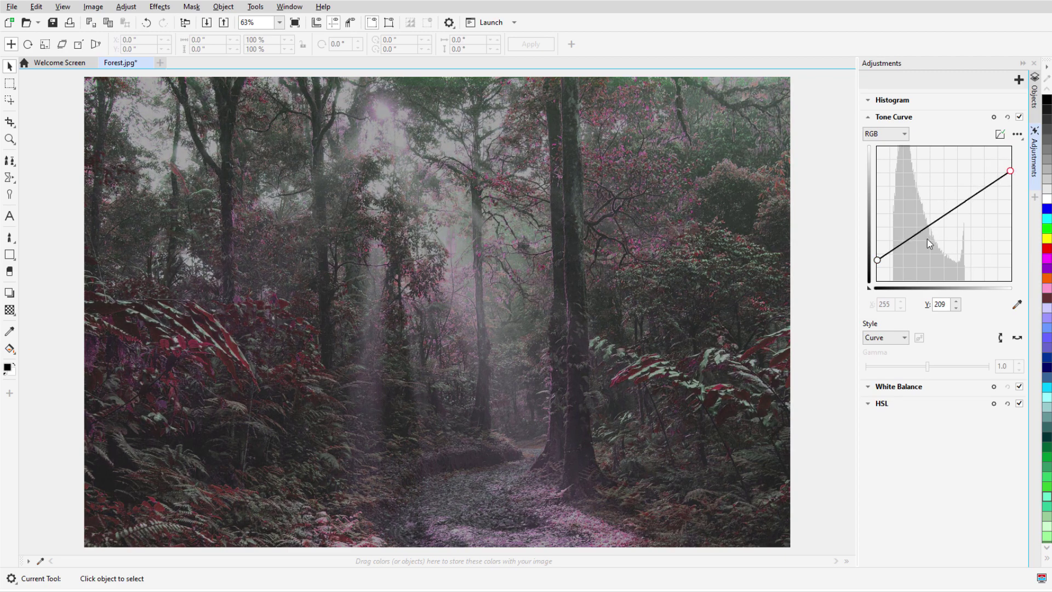
{"action": "left_click", "coordinate": [921, 228]}
{"action": "mouse_move", "coordinate": [923, 234]}
{"action": "left_mouse_down"}
{"action": "mouse_move", "coordinate": [907, 221]}
{"action": "mouse_move", "coordinate": [920, 219]}
{"action": "left_mouse_up"}
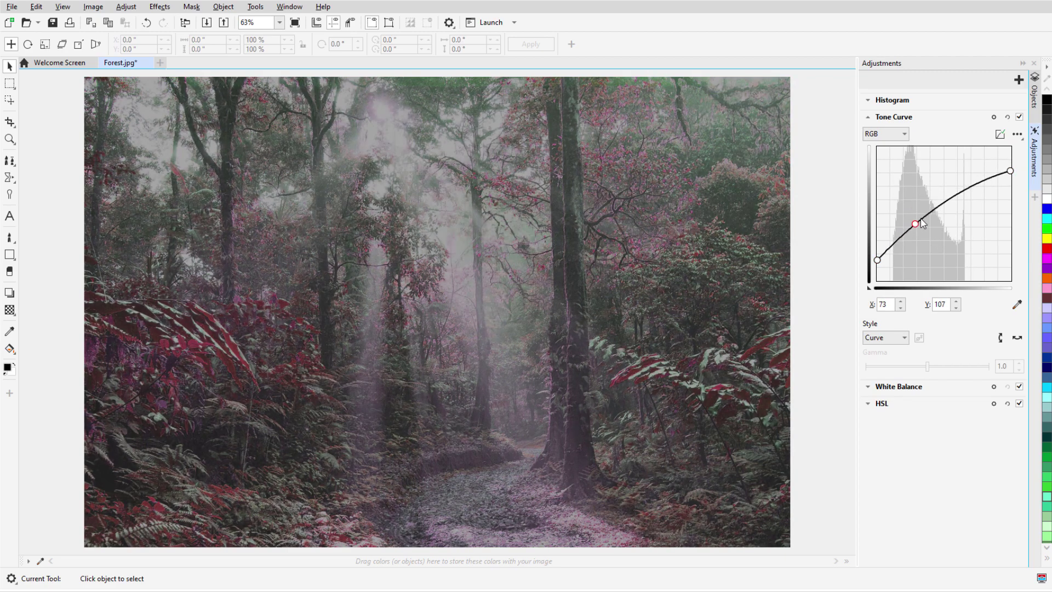
{"action": "left_click", "coordinate": [941, 211]}
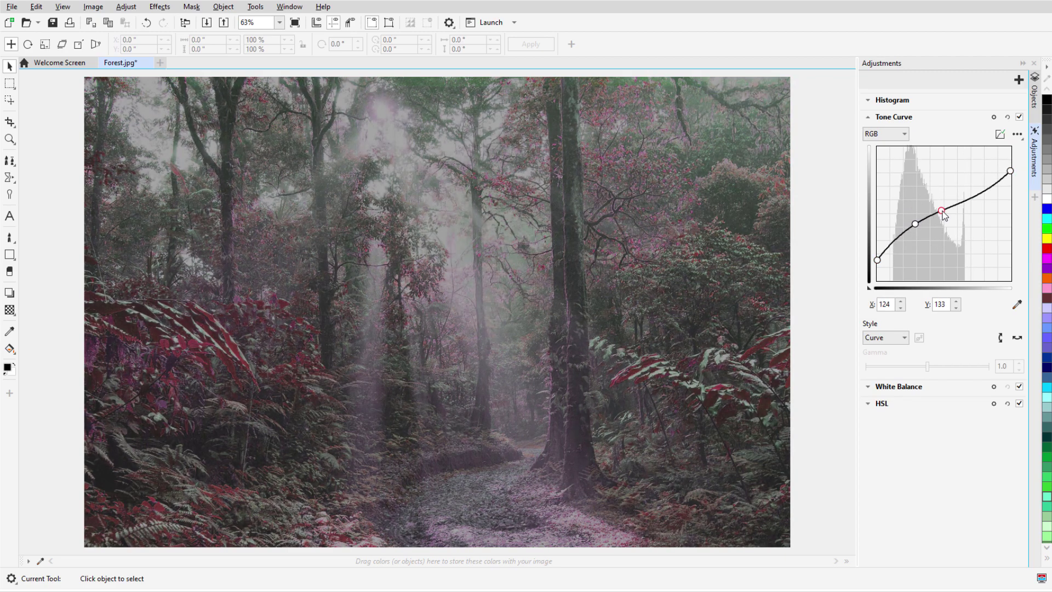
{"action": "left_click", "coordinate": [868, 118]}
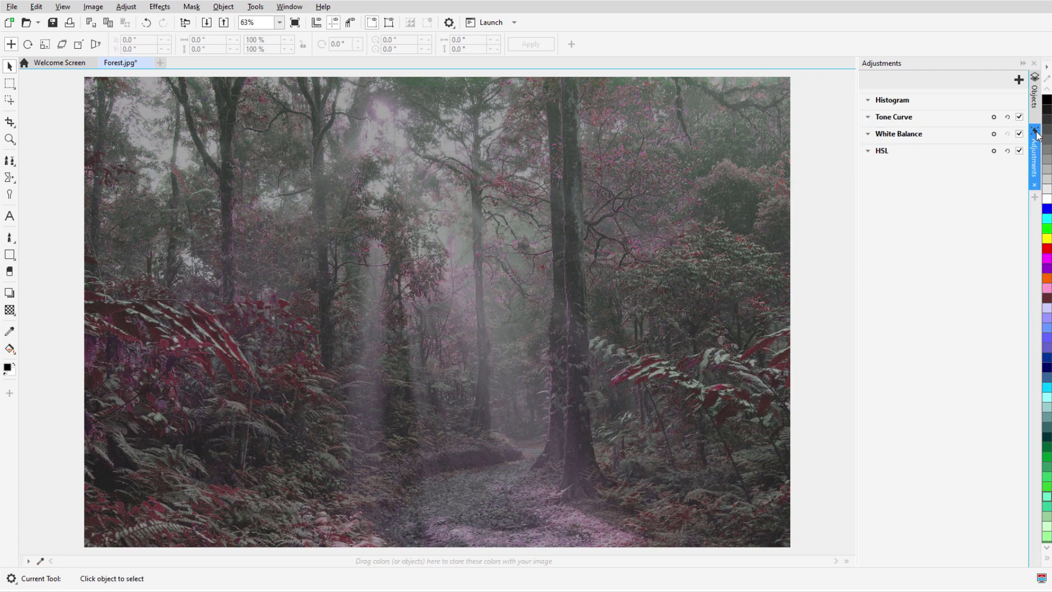
- Switch off Tone Curve and add a Light adjustment with Brightness 20
{"action": "left_click", "coordinate": [1019, 117]}
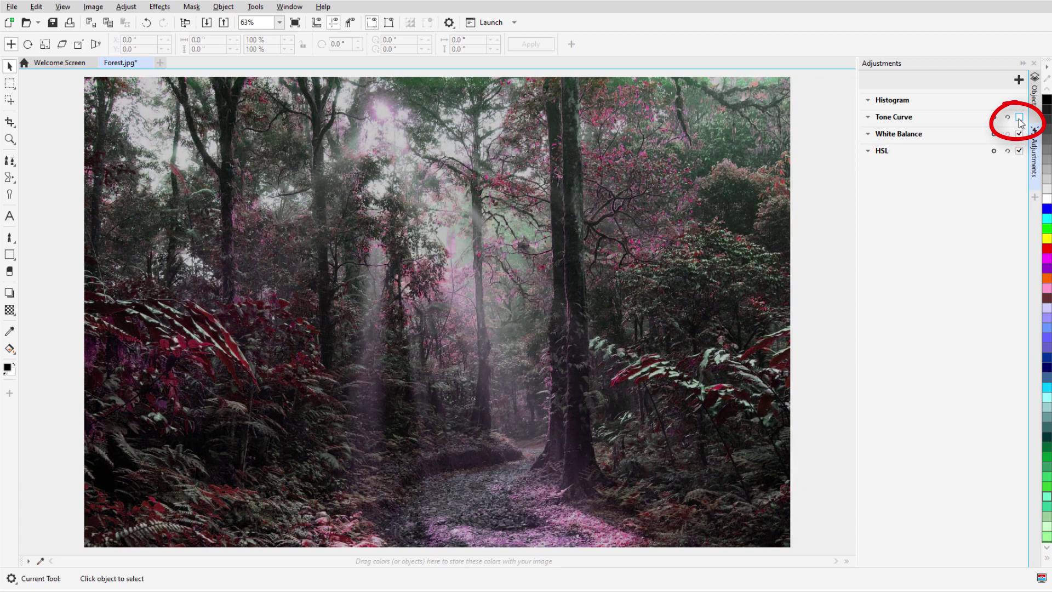
{"action": "left_click", "coordinate": [1019, 79]}
{"action": "left_click", "coordinate": [991, 122]}
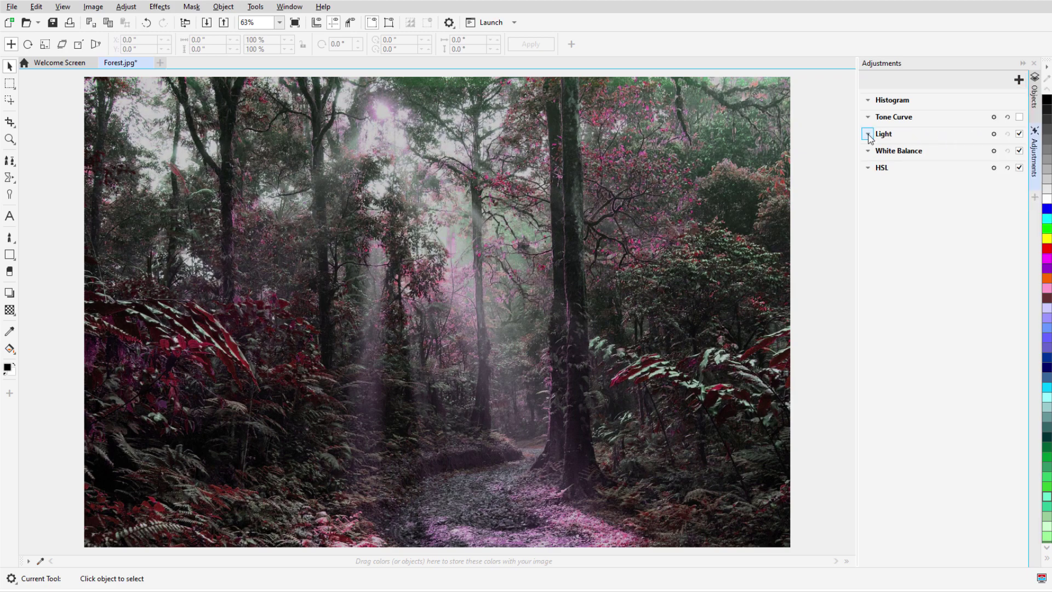
{"action": "left_click", "coordinate": [867, 134]}
{"action": "left_click_drag", "start_coordinate": [928, 161], "coordinate": [942, 219]}
{"action": "left_click", "coordinate": [868, 134]}
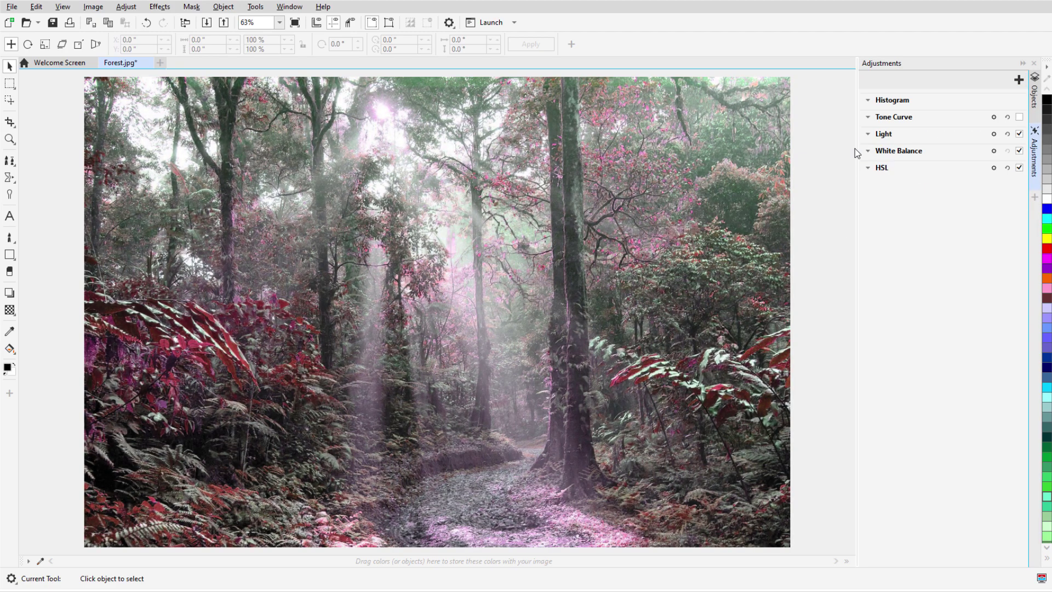
{"action": "left_click", "coordinate": [1019, 133]}
- Compare Tone Curve and Light on and off, then auto-adjust tones from the RGB histogram
{"action": "left_click", "coordinate": [1020, 116]}
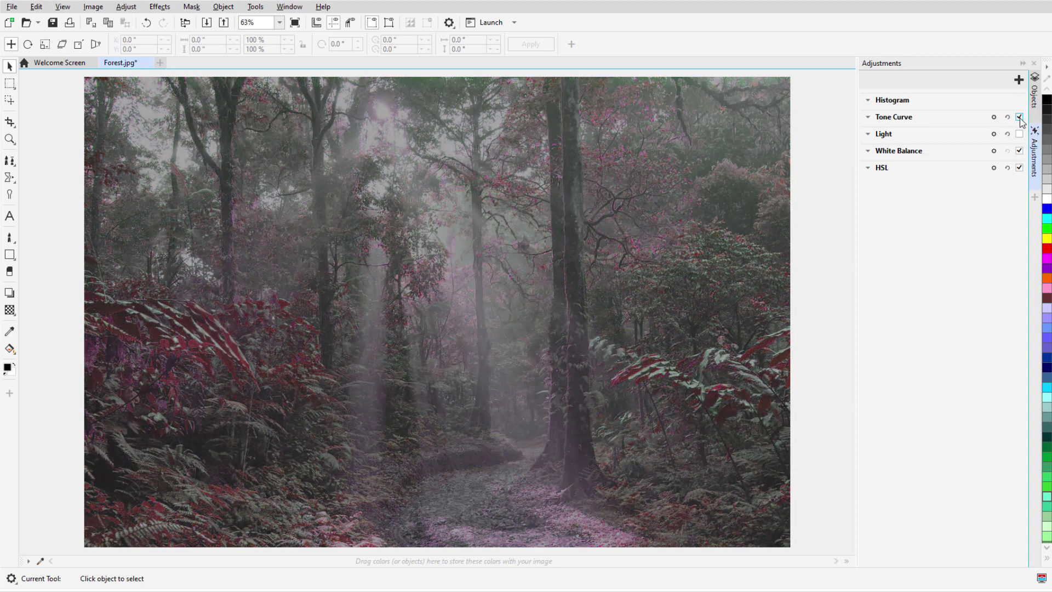
{"action": "left_click", "coordinate": [1019, 117]}
{"action": "left_click", "coordinate": [1019, 134]}
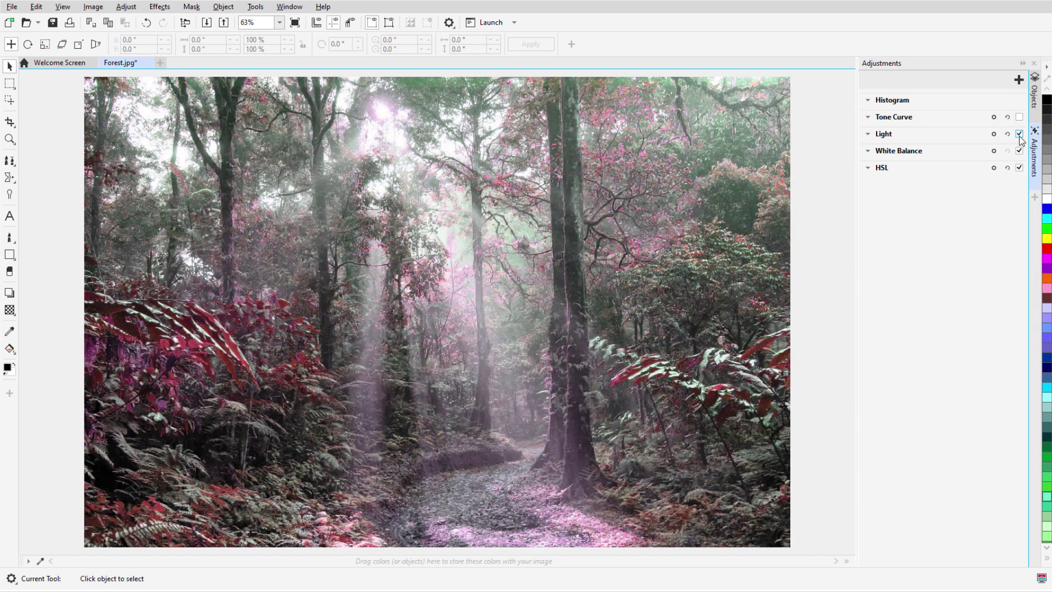
{"action": "left_click", "coordinate": [868, 100]}
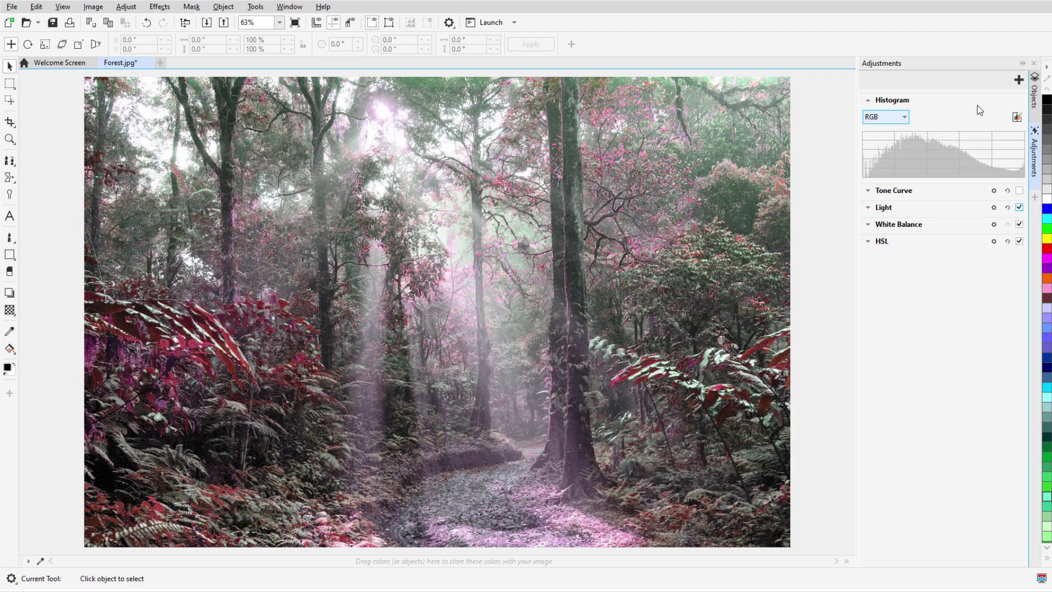
{"action": "left_click", "coordinate": [1017, 117]}
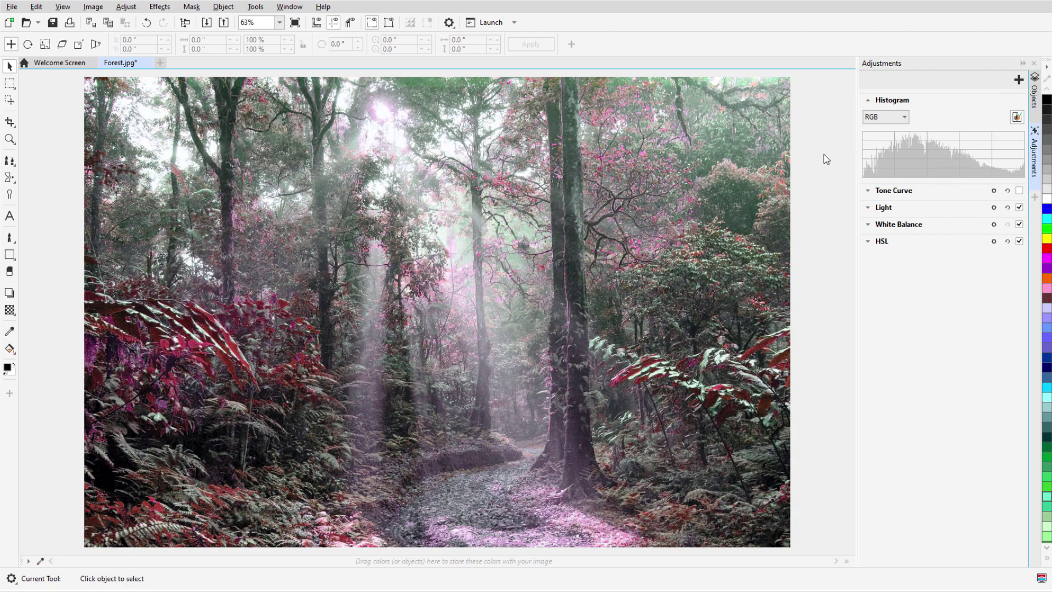
- Open the Effects docker and move Hue/Saturation/Lightness to the top of the stack
{"action": "left_click", "coordinate": [1035, 197]}
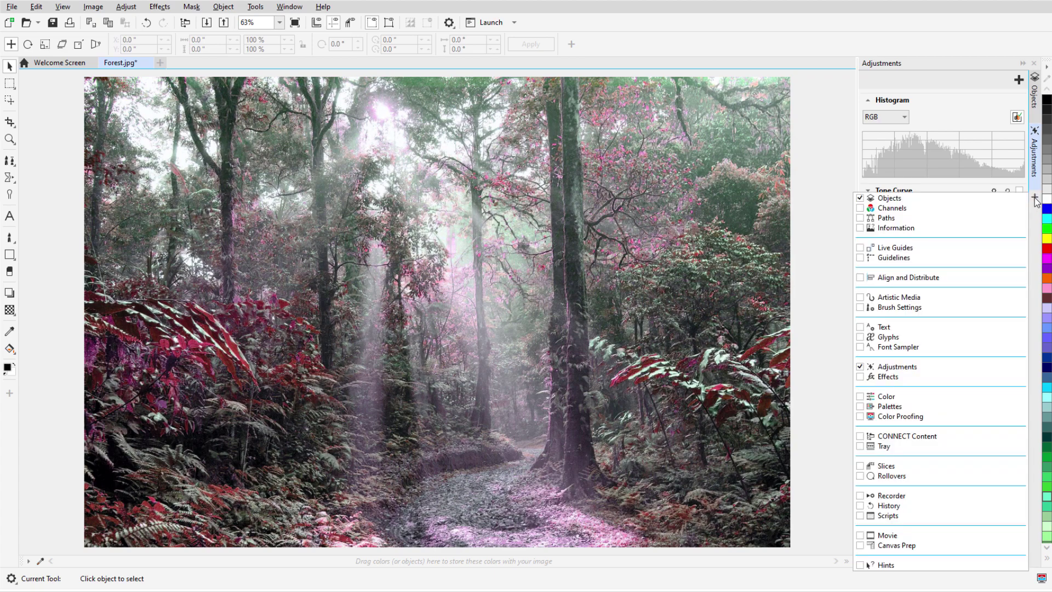
{"action": "left_click", "coordinate": [862, 378]}
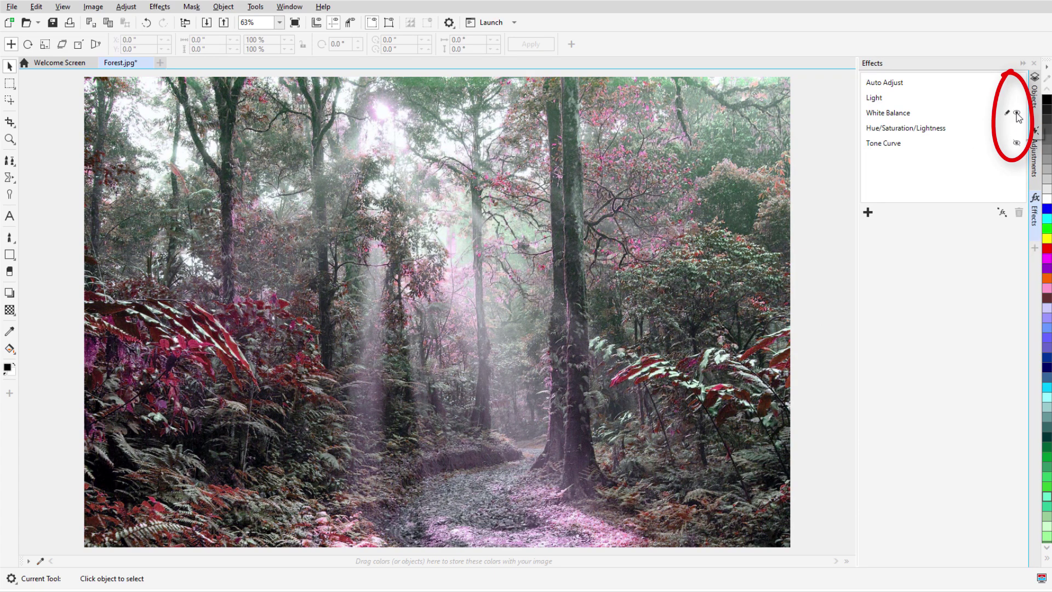
{"action": "left_click", "coordinate": [1017, 113]}
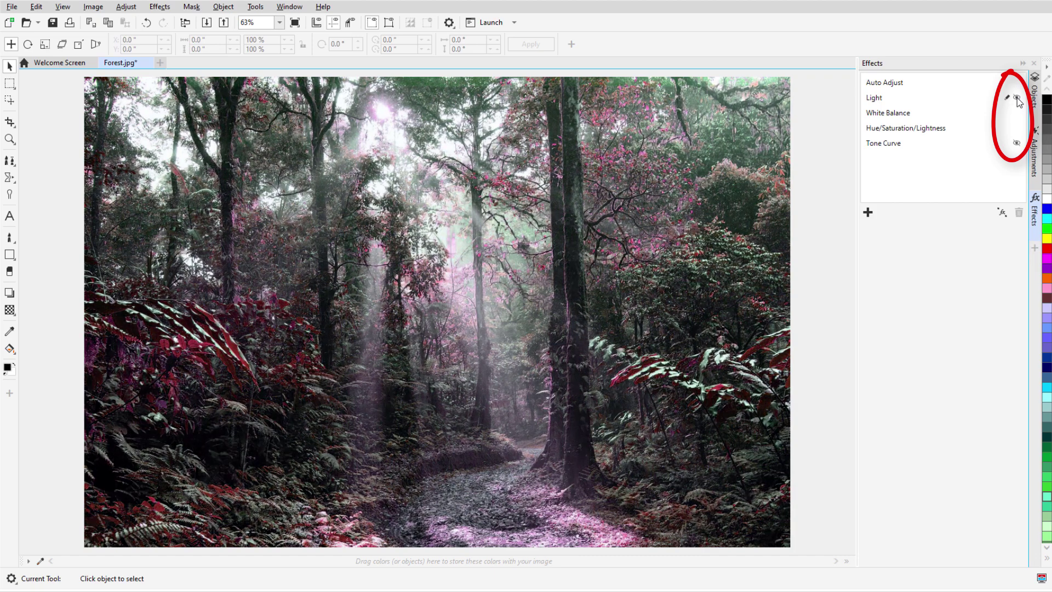
{"action": "left_click", "coordinate": [1017, 113]}
{"action": "left_click_drag", "start_coordinate": [899, 129], "coordinate": [887, 82]}
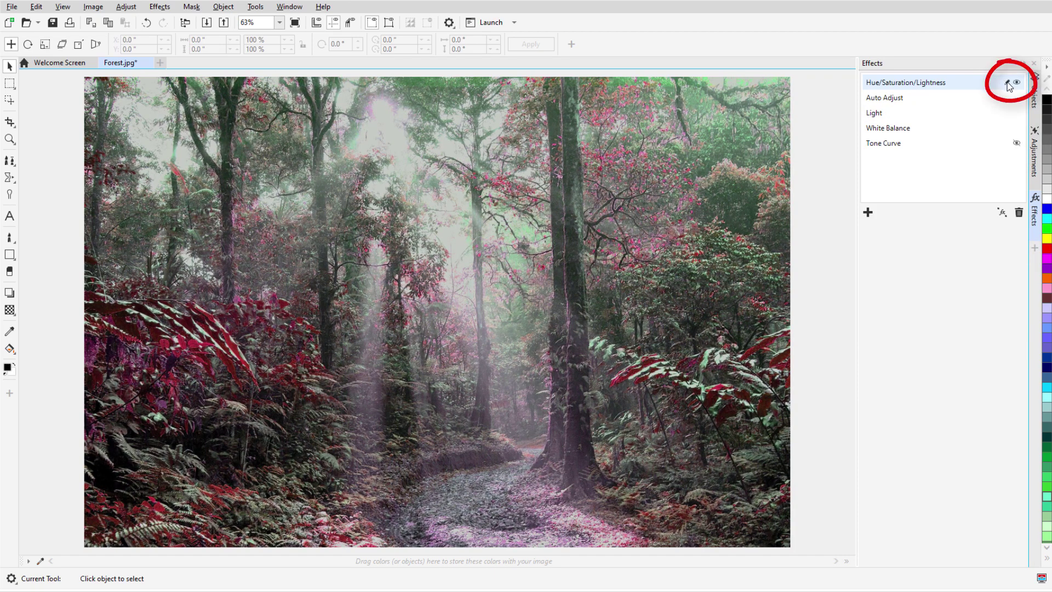
- Retune Hue/Saturation/Lightness to Hue -123, Saturation -32, Lightness -21 and select the Tone Curve effect
{"action": "left_click", "coordinate": [1007, 83]}
{"action": "left_click", "coordinate": [482, 311]}
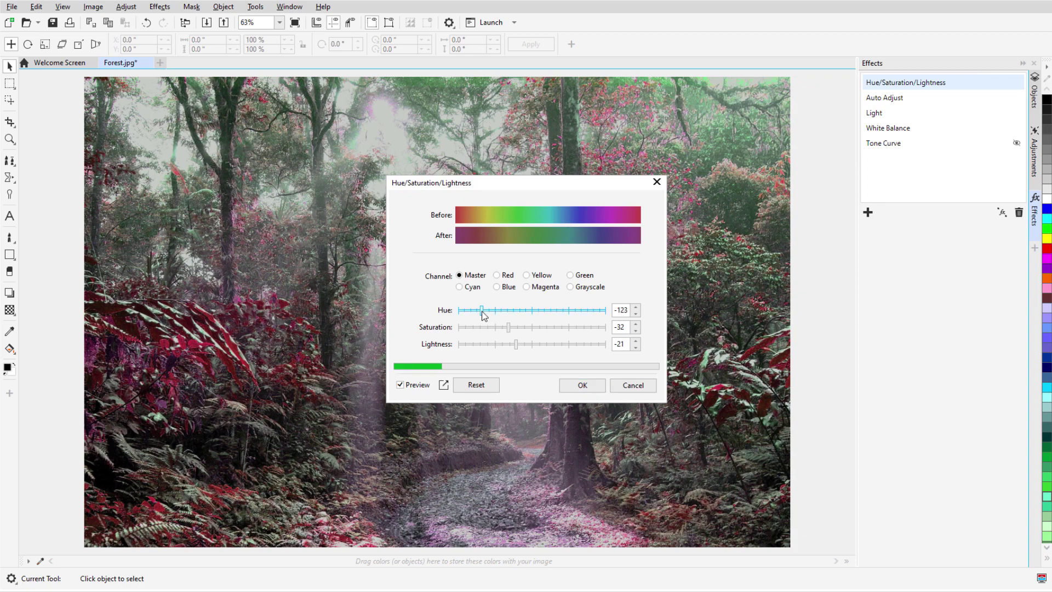
{"action": "left_click", "coordinate": [581, 385]}
{"action": "left_click", "coordinate": [881, 146]}
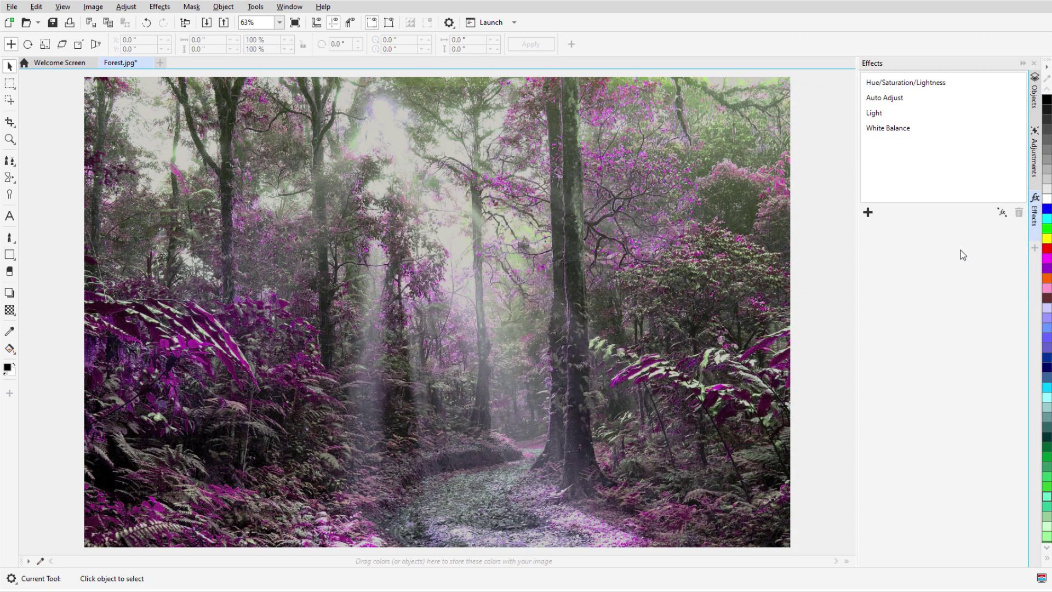
{"action": "left_click", "coordinate": [868, 214]}
- Move on from Forest.jpg to the portrait Posing.jpg
{"action": "mouse_move", "coordinate": [907, 247]}
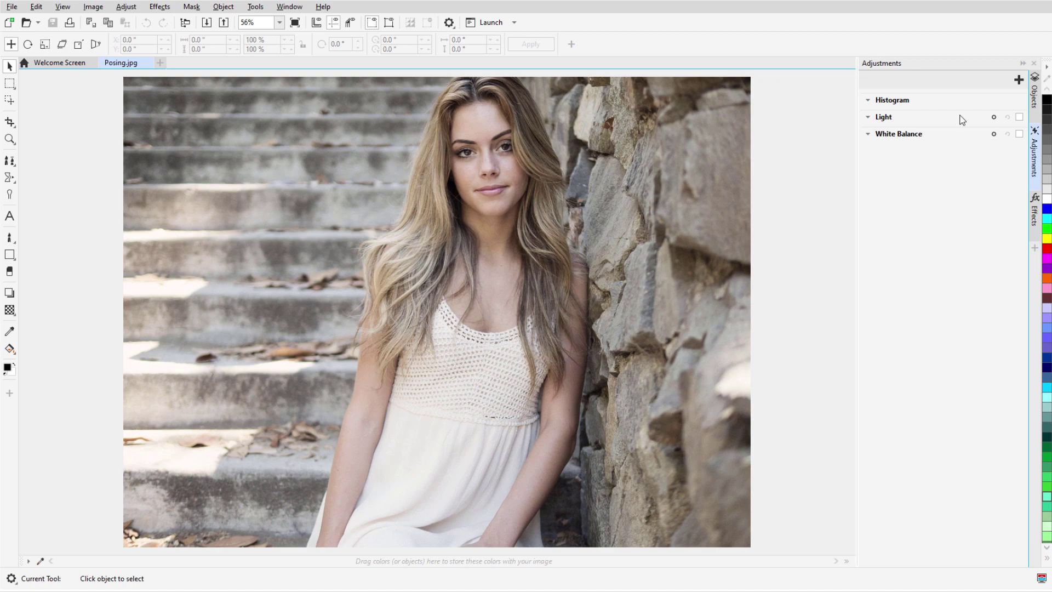
- Add a Contrast Enhancement with black point 15 from a dark spot and white point 215 from the dress
{"action": "left_click", "coordinate": [1018, 80]}
{"action": "left_click", "coordinate": [1024, 102]}
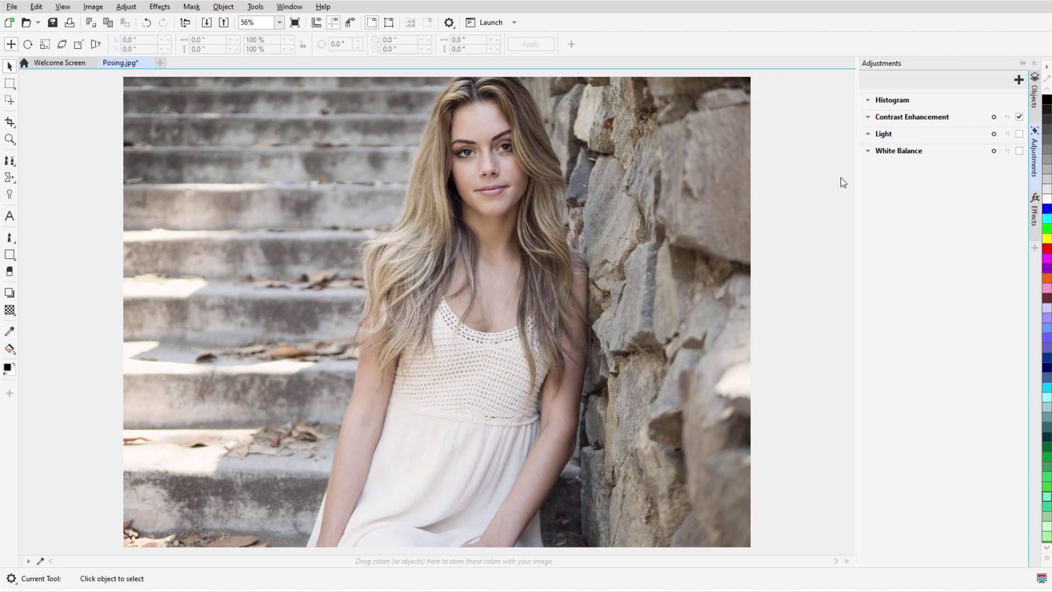
{"action": "left_click", "coordinate": [869, 119]}
{"action": "left_click", "coordinate": [902, 155]}
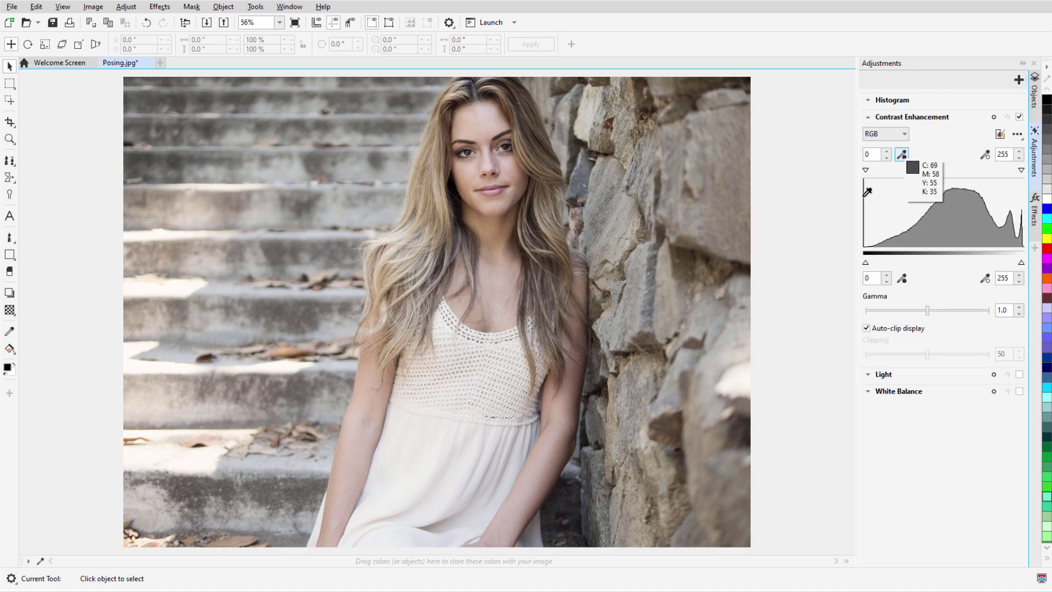
{"action": "left_click", "coordinate": [552, 484]}
{"action": "left_click", "coordinate": [985, 155]}
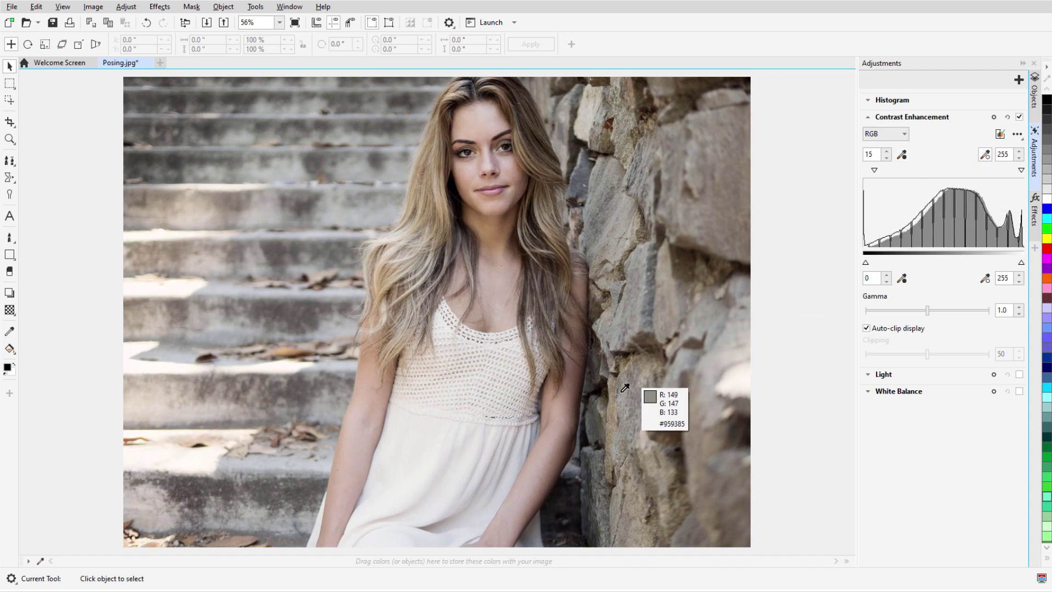
{"action": "left_click", "coordinate": [499, 438]}
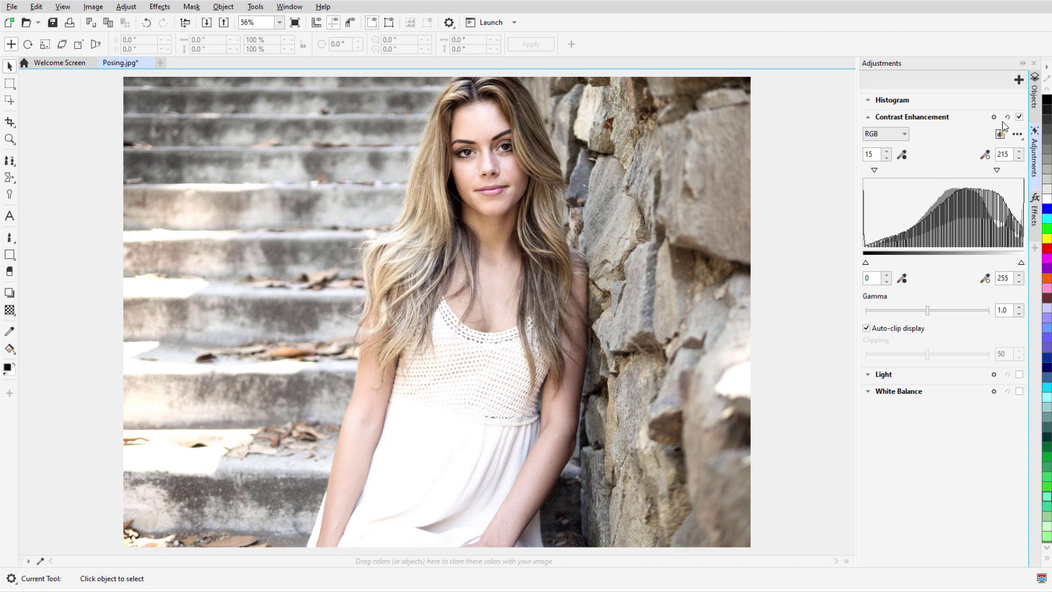
{"action": "left_click", "coordinate": [994, 118]}
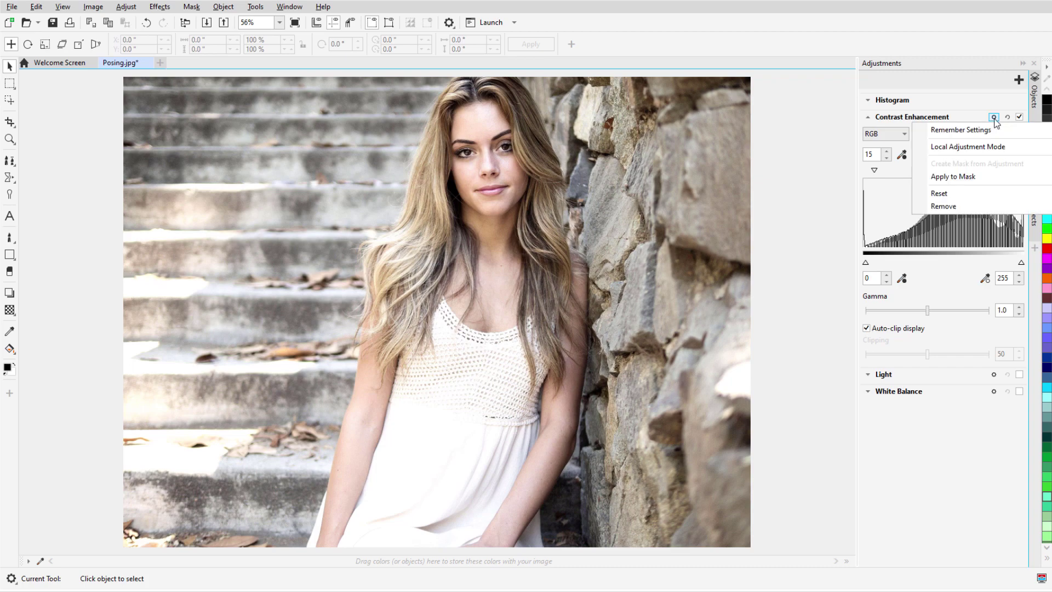
- Switch Contrast Enhancement to local mode and paint a feather-30, size-194 mask over the woman
{"action": "left_click", "coordinate": [1008, 147]}
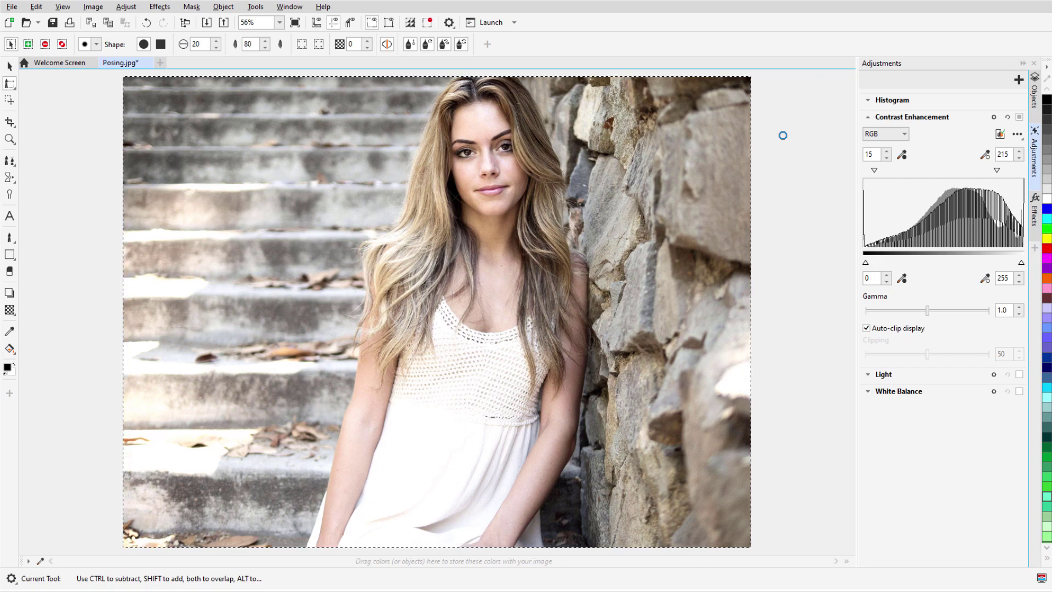
{"action": "key", "text": "ctrl+shift+f"}
{"action": "type", "text": "30"}
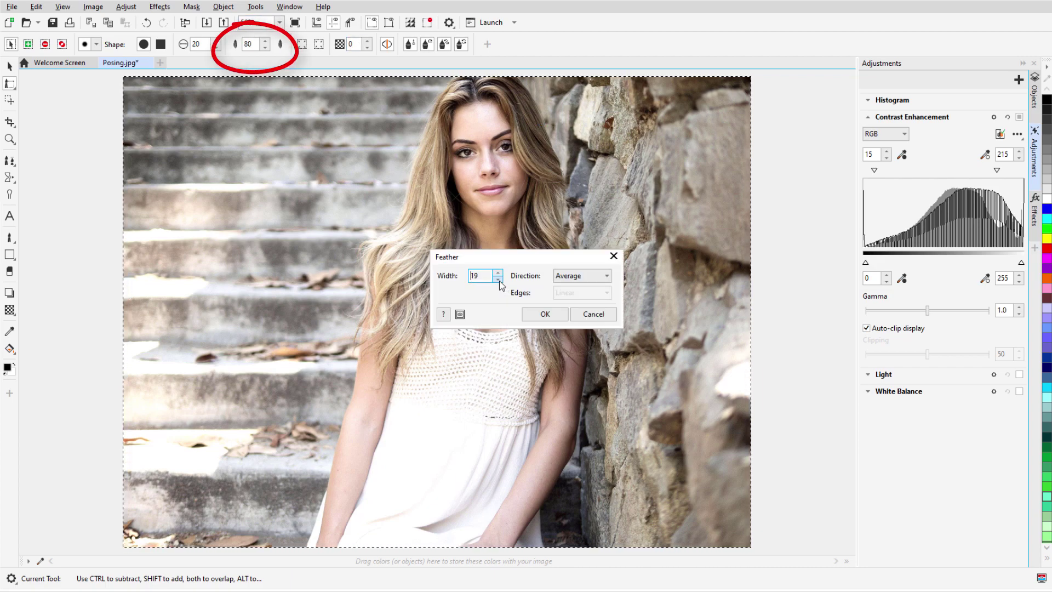
{"action": "left_click", "coordinate": [540, 314]}
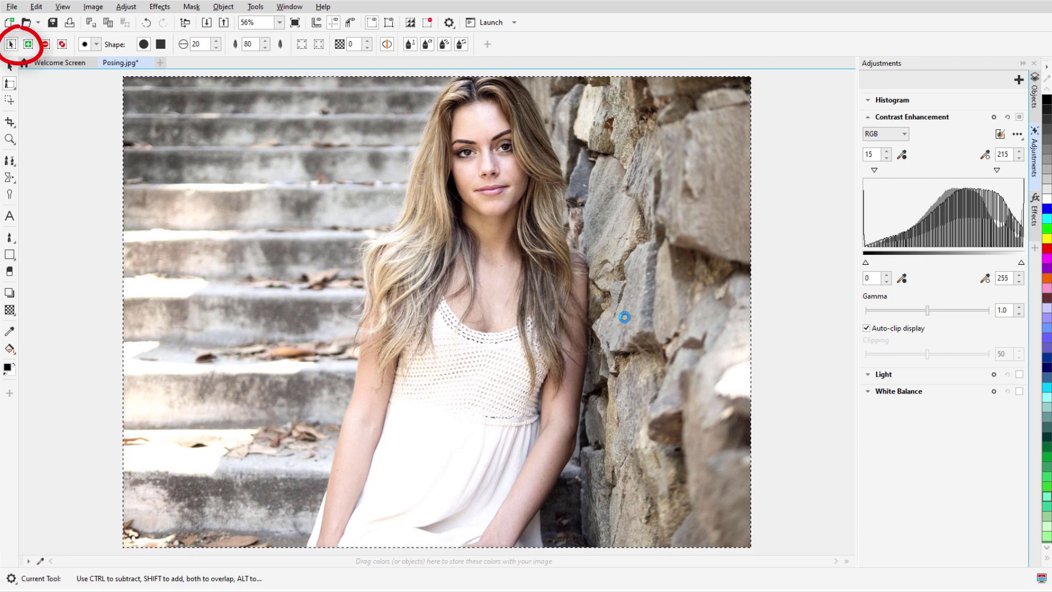
{"action": "mouse_move", "coordinate": [492, 192]}
{"action": "left_mouse_down"}
{"action": "mouse_move", "coordinate": [518, 222]}
{"action": "mouse_move", "coordinate": [492, 198]}
{"action": "left_mouse_up"}
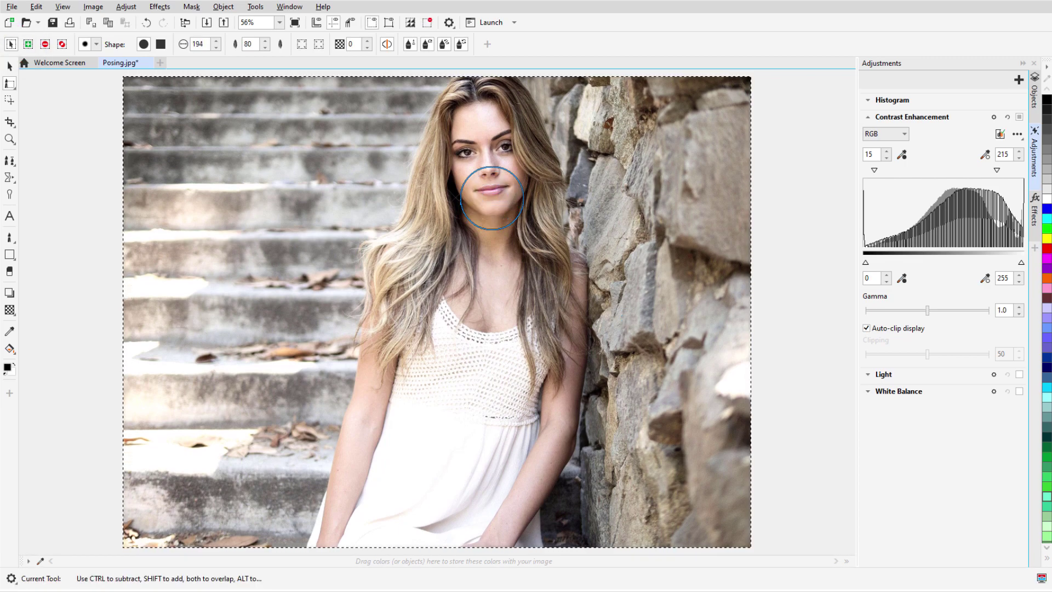
{"action": "mouse_move", "coordinate": [485, 110]}
{"action": "left_mouse_down"}
{"action": "mouse_move", "coordinate": [451, 175]}
{"action": "mouse_move", "coordinate": [396, 305]}
{"action": "mouse_move", "coordinate": [352, 537]}
{"action": "mouse_move", "coordinate": [520, 532]}
{"action": "mouse_move", "coordinate": [553, 298]}
{"action": "mouse_move", "coordinate": [501, 113]}
{"action": "mouse_move", "coordinate": [449, 316]}
{"action": "mouse_move", "coordinate": [445, 237]}
{"action": "mouse_move", "coordinate": [413, 477]}
{"action": "mouse_move", "coordinate": [482, 459]}
{"action": "mouse_move", "coordinate": [496, 284]}
{"action": "left_mouse_up"}
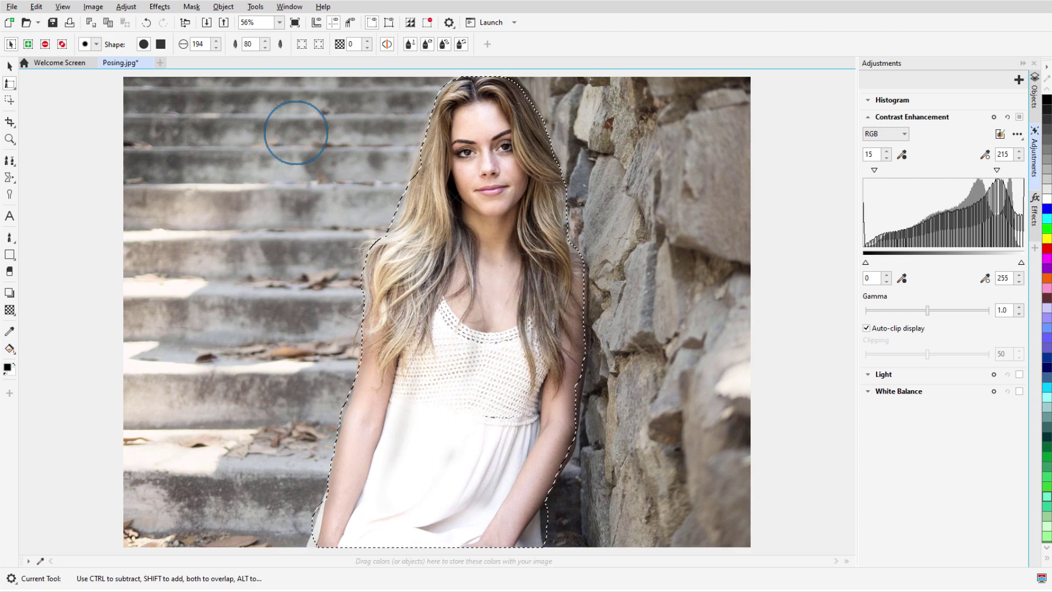
- Turn off the Mask Marquee, exit local mode, and re-enable Contrast Enhancement on the masked woman
{"action": "left_click", "coordinate": [192, 6]}
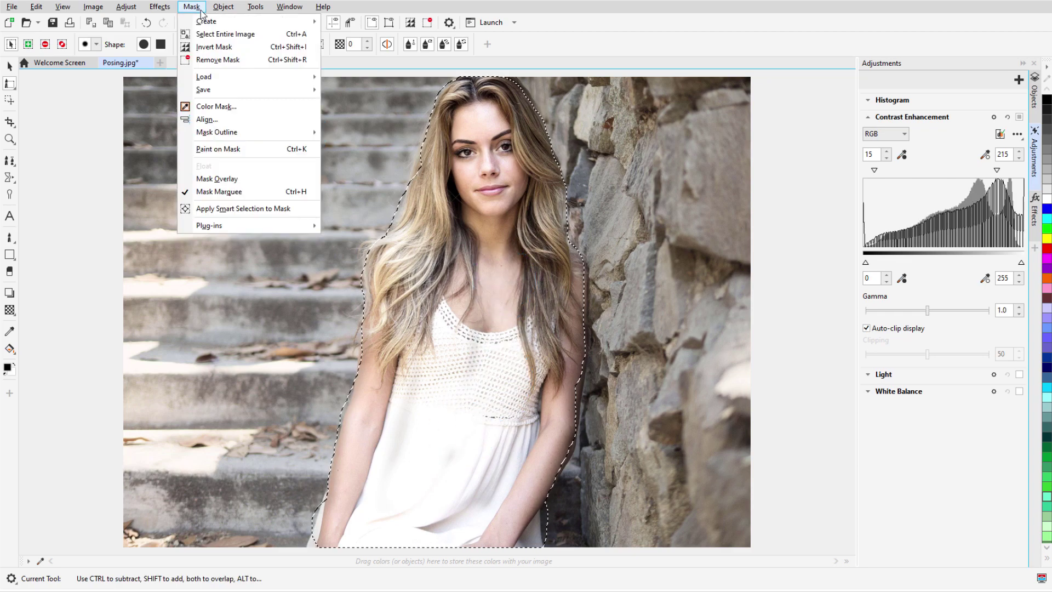
{"action": "left_click", "coordinate": [248, 197]}
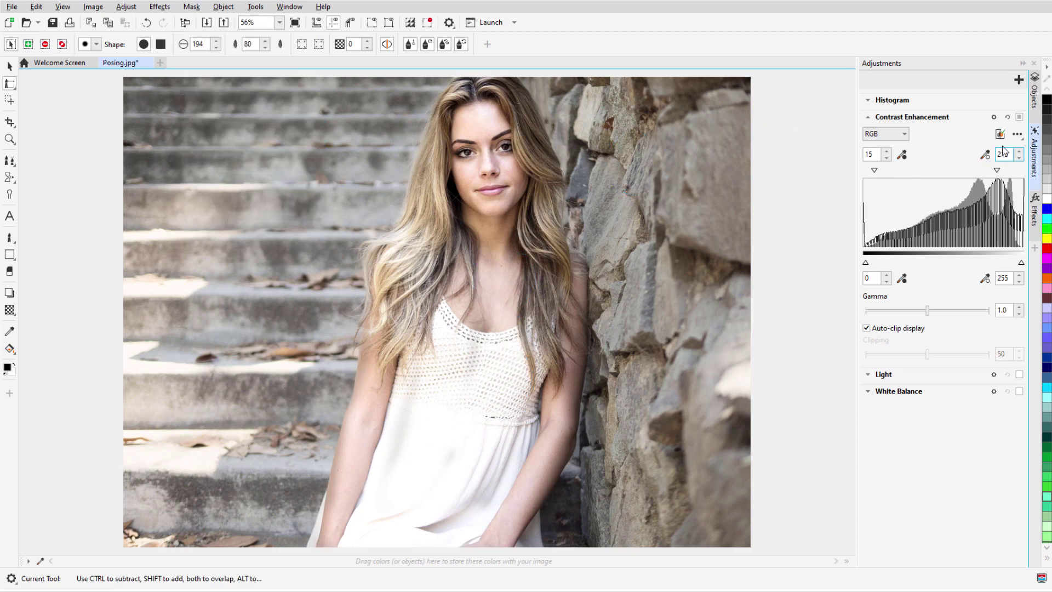
{"action": "left_click", "coordinate": [1019, 116]}
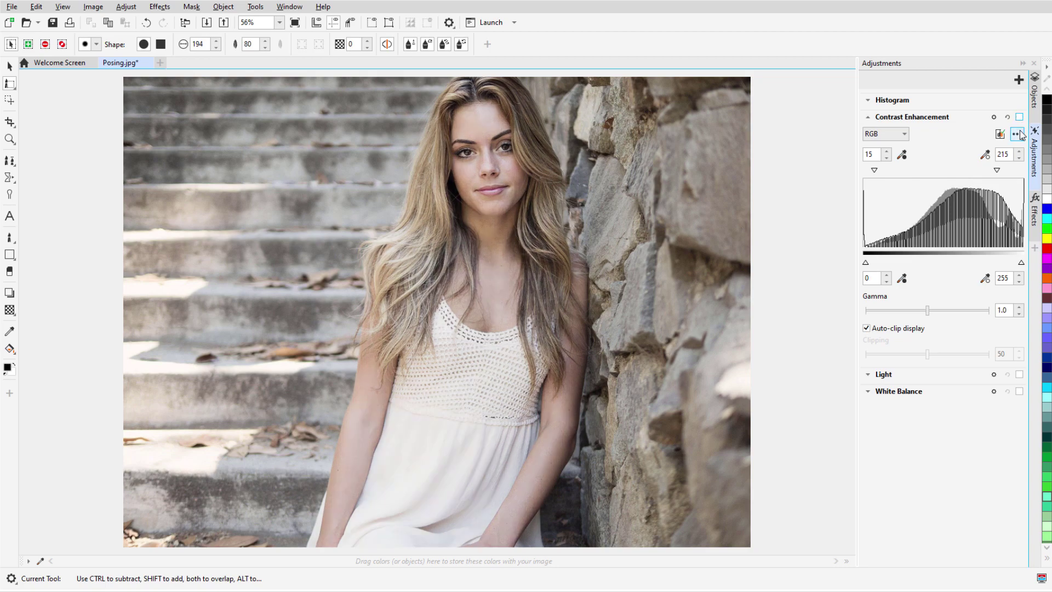
{"action": "left_click", "coordinate": [1019, 117]}
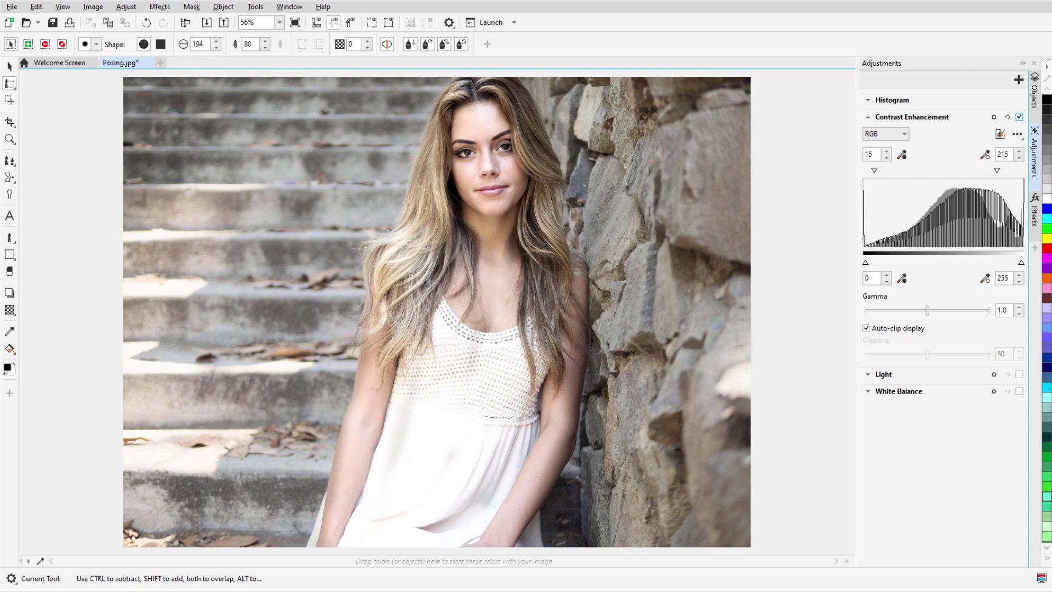
{"action": "left_click", "coordinate": [868, 118]}
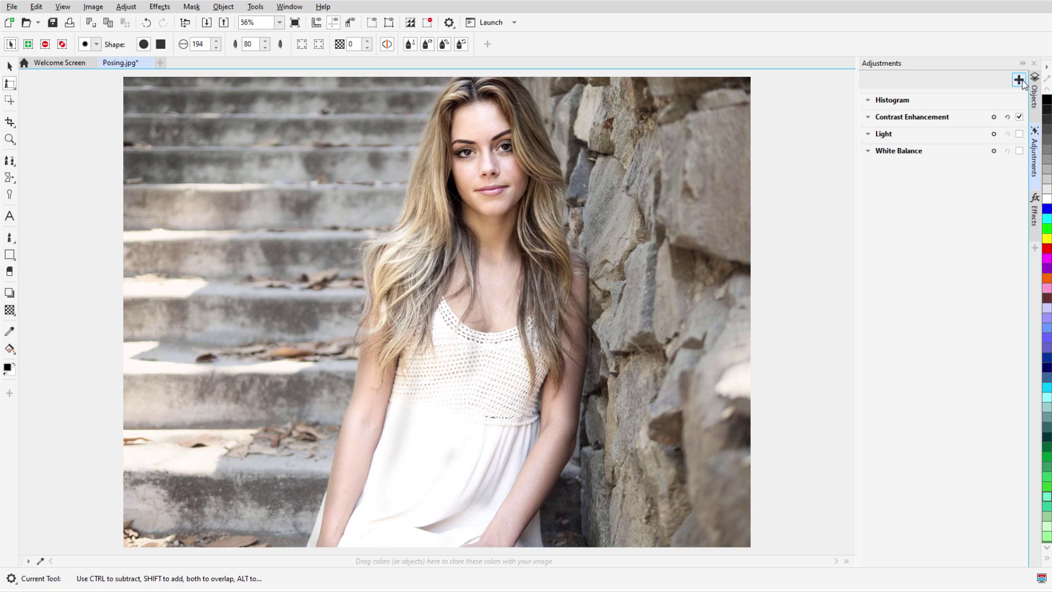
- Add a Gamma adjustment of 1.72 and paint it over the woman's hair
{"action": "left_click", "coordinate": [1020, 80]}
{"action": "left_click", "coordinate": [1017, 134]}
{"action": "left_click", "coordinate": [1019, 152]}
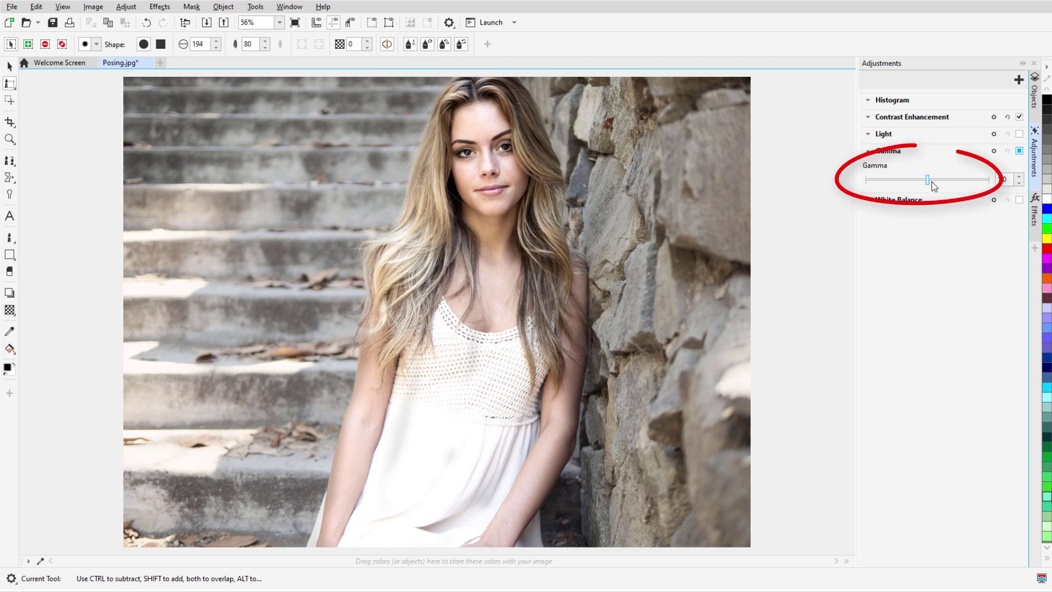
{"action": "left_click_drag", "start_coordinate": [928, 180], "coordinate": [932, 181]}
{"action": "mouse_move", "coordinate": [399, 268]}
{"action": "left_mouse_down"}
{"action": "mouse_move", "coordinate": [482, 110]}
{"action": "mouse_move", "coordinate": [542, 285]}
{"action": "mouse_move", "coordinate": [466, 241]}
{"action": "mouse_move", "coordinate": [548, 277]}
{"action": "left_mouse_up"}
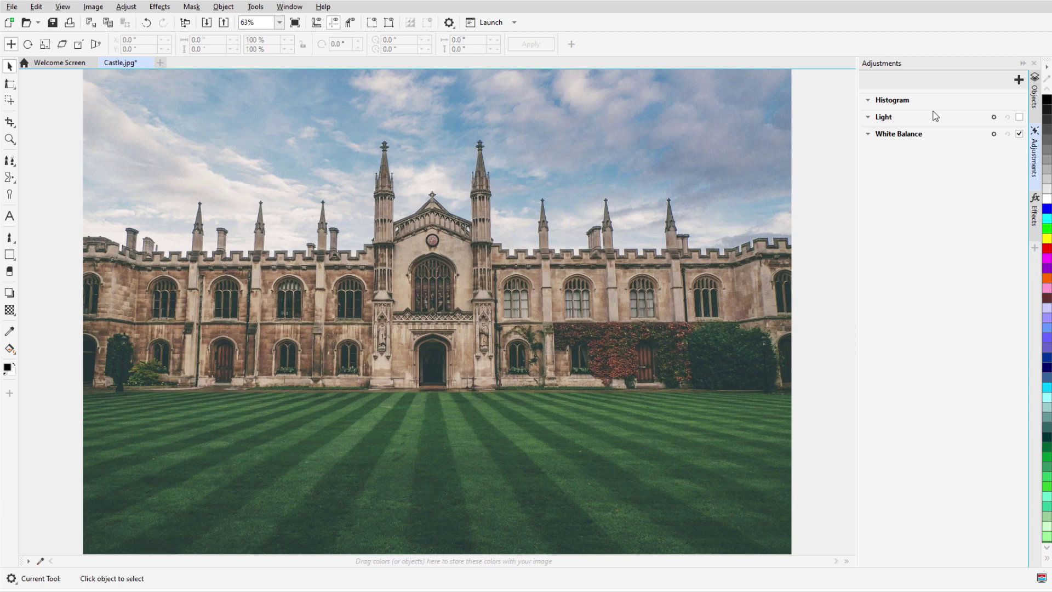
- Add a Vibrance adjustment to Castle.jpg with Vibrance 89 and Saturation -89
{"action": "left_click", "coordinate": [1019, 80]}
{"action": "left_click", "coordinate": [1011, 172]}
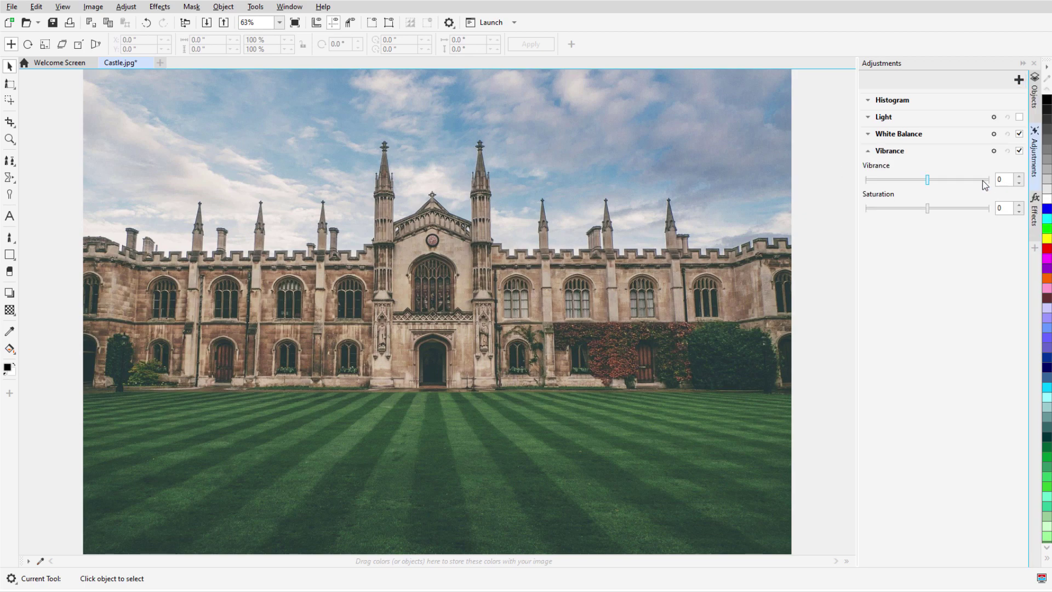
{"action": "left_click", "coordinate": [982, 180]}
{"action": "left_click", "coordinate": [872, 208]}
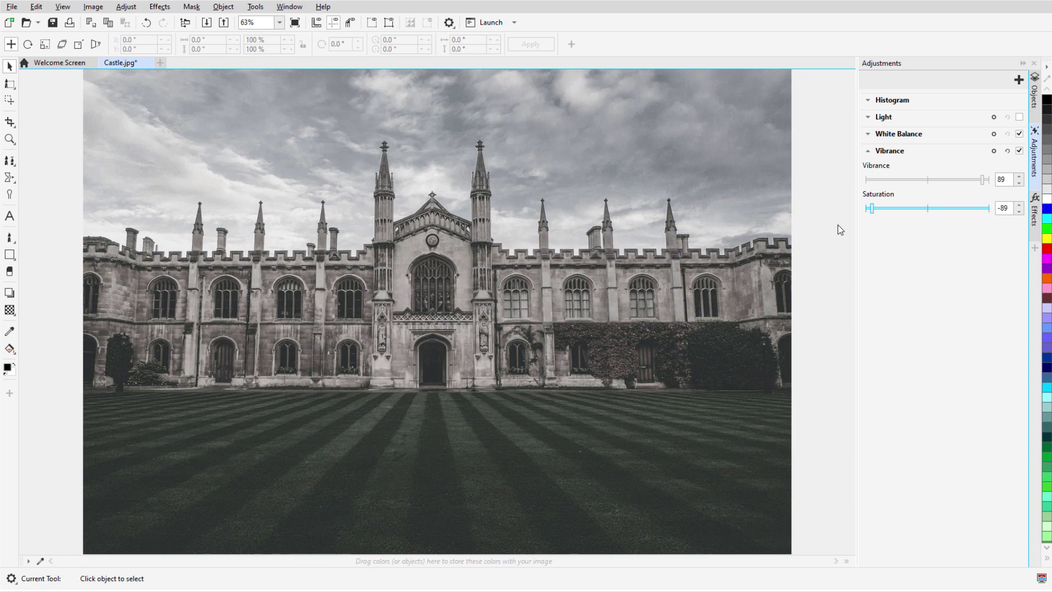
{"action": "left_click", "coordinate": [994, 151]}
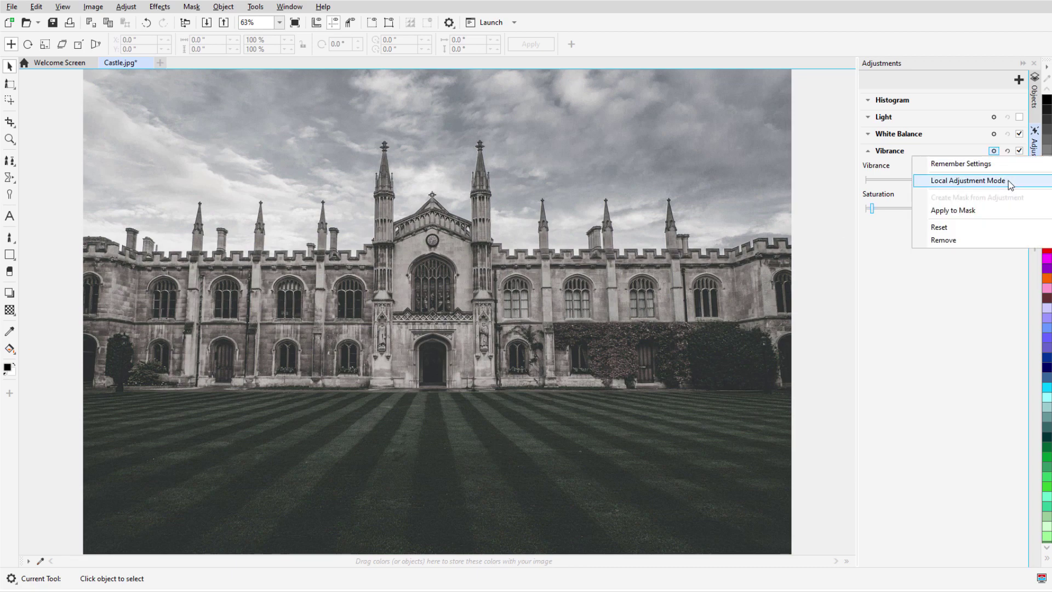
- Make Vibrance local, smart-select the castle wing, spires and chimney, and apply the selection as its mask
{"action": "left_click", "coordinate": [1008, 179]}
{"action": "left_click", "coordinate": [10, 83]}
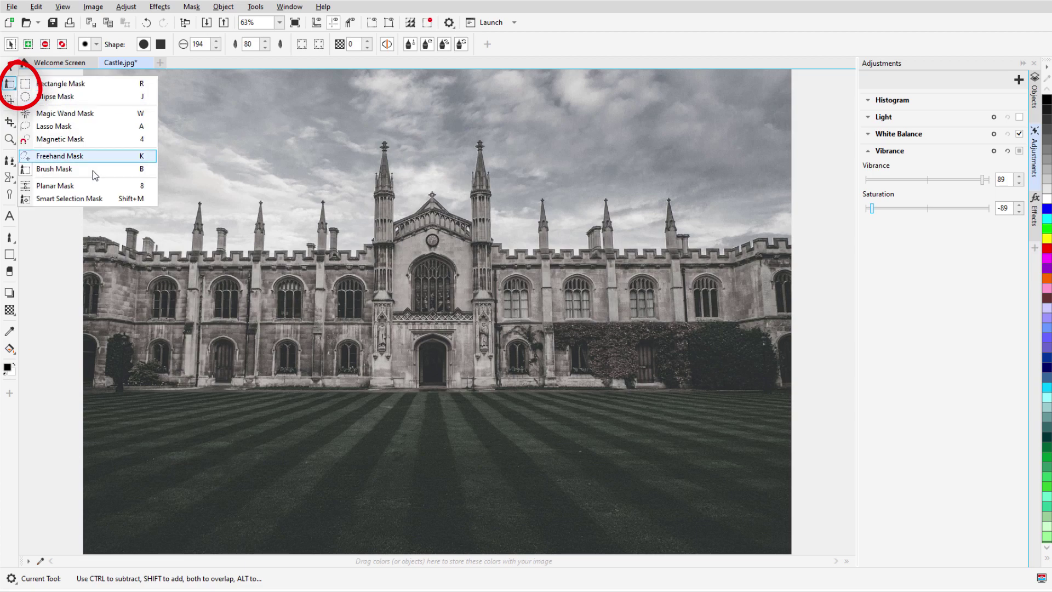
{"action": "left_click", "coordinate": [103, 199]}
{"action": "mouse_move", "coordinate": [109, 279]}
{"action": "left_mouse_down"}
{"action": "mouse_move", "coordinate": [347, 291]}
{"action": "mouse_move", "coordinate": [437, 250]}
{"action": "mouse_move", "coordinate": [513, 291]}
{"action": "mouse_move", "coordinate": [742, 296]}
{"action": "mouse_move", "coordinate": [744, 439]}
{"action": "mouse_move", "coordinate": [656, 505]}
{"action": "mouse_move", "coordinate": [405, 498]}
{"action": "mouse_move", "coordinate": [188, 474]}
{"action": "mouse_move", "coordinate": [160, 371]}
{"action": "mouse_move", "coordinate": [374, 332]}
{"action": "mouse_move", "coordinate": [563, 399]}
{"action": "mouse_move", "coordinate": [630, 400]}
{"action": "left_mouse_up"}
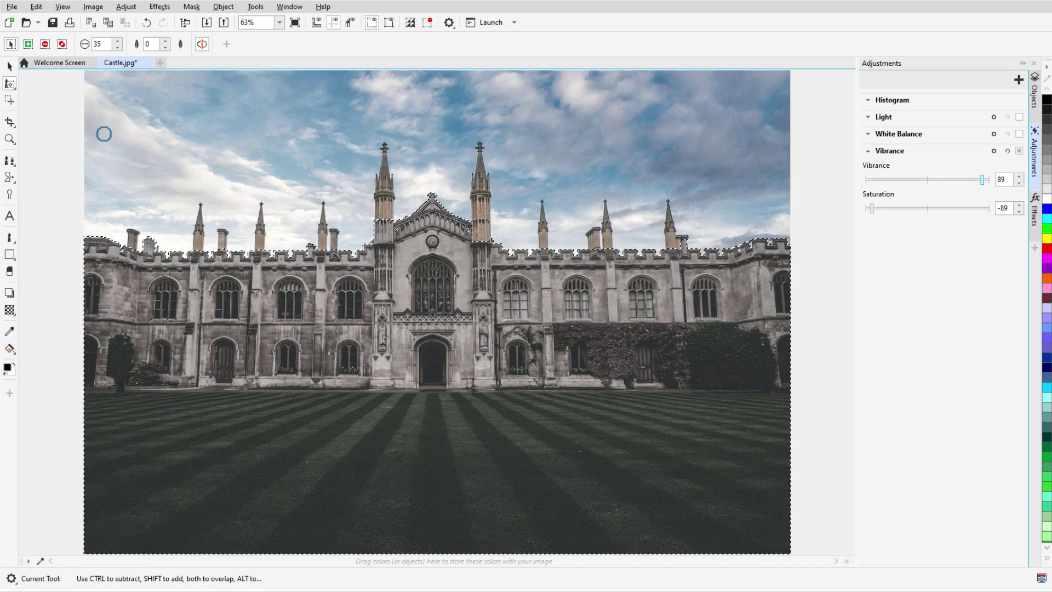
{"action": "left_click", "coordinate": [28, 43]}
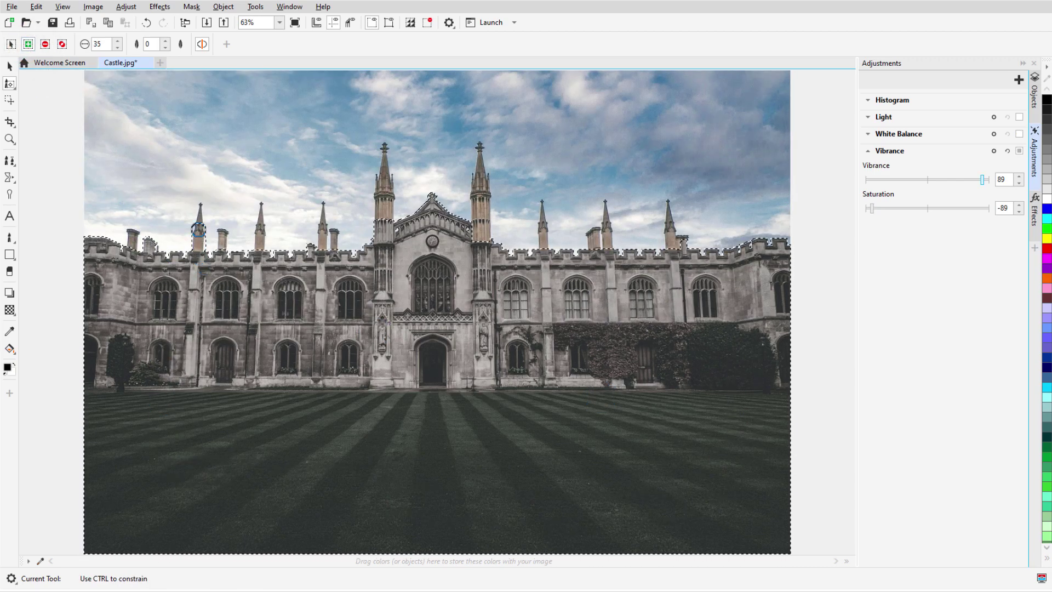
{"action": "mouse_move", "coordinate": [198, 230]}
{"action": "left_mouse_down"}
{"action": "mouse_move", "coordinate": [199, 216]}
{"action": "mouse_move", "coordinate": [200, 241]}
{"action": "mouse_move", "coordinate": [222, 233]}
{"action": "left_mouse_up"}
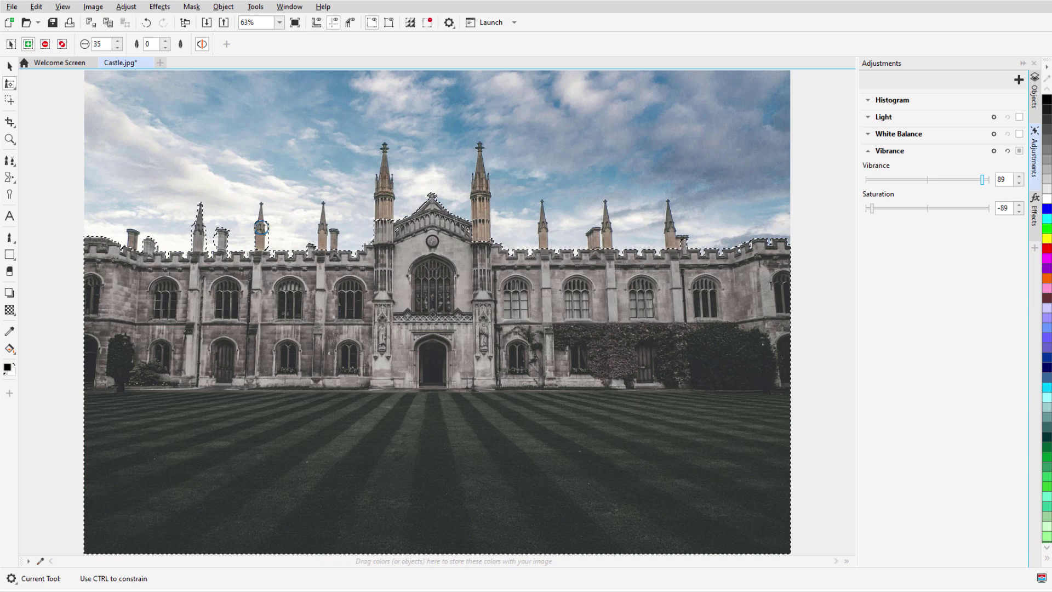
{"action": "left_click", "coordinate": [261, 227]}
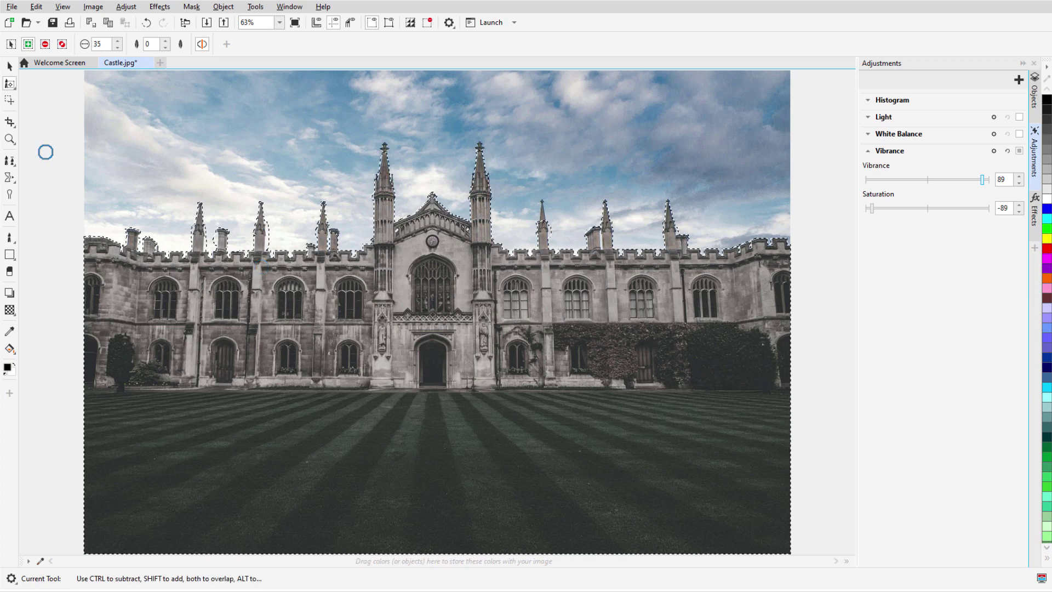
{"action": "left_click", "coordinate": [191, 6]}
{"action": "left_click", "coordinate": [298, 209]}
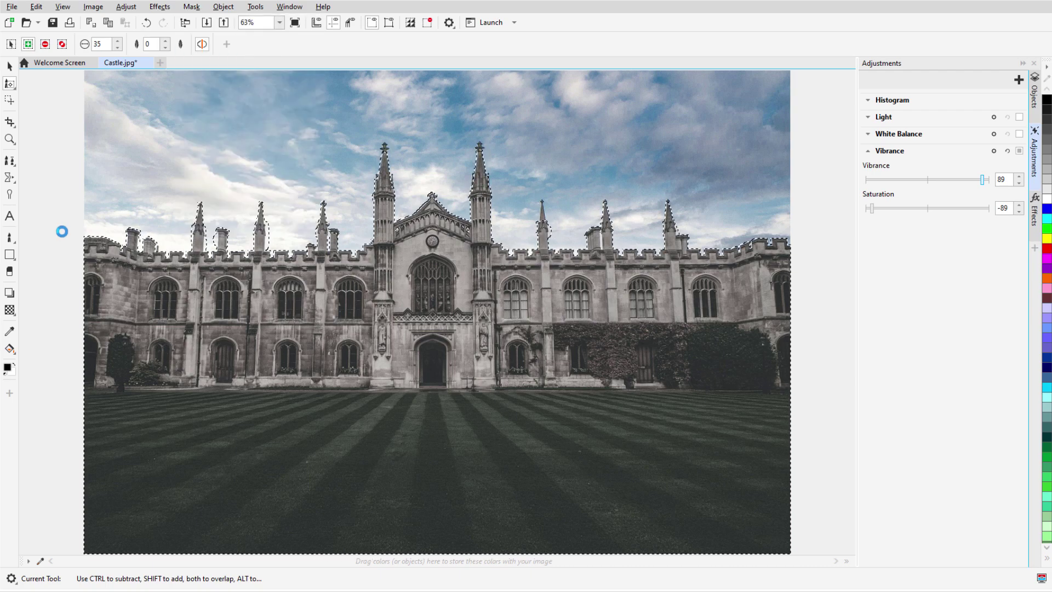
- Add a Tone Curve adjustment and create a mask from the Vibrance adjustment's area
{"action": "left_click", "coordinate": [868, 150]}
{"action": "left_click", "coordinate": [1018, 80]}
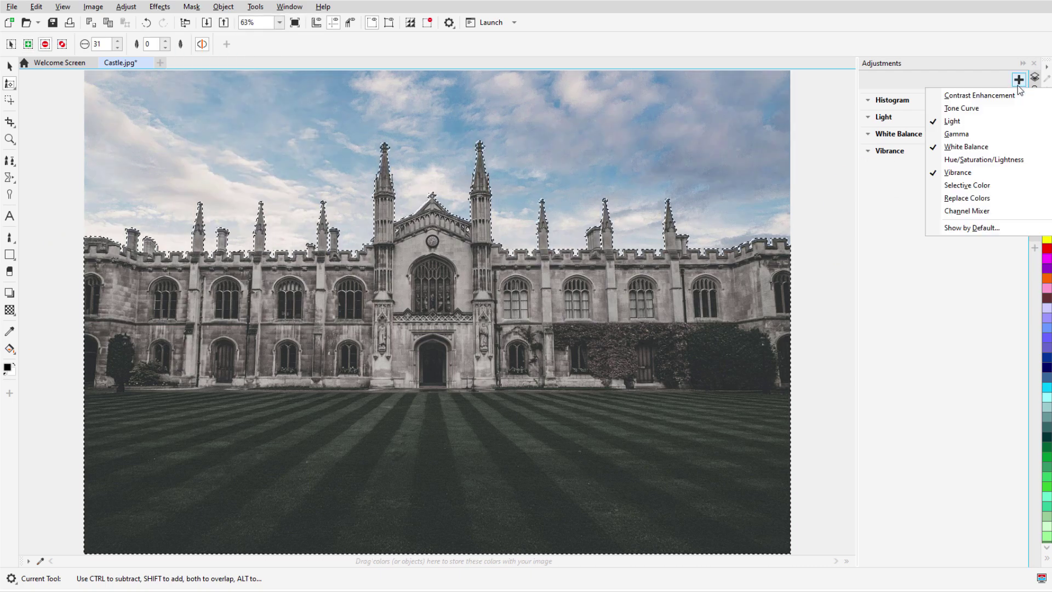
{"action": "left_click", "coordinate": [998, 107]}
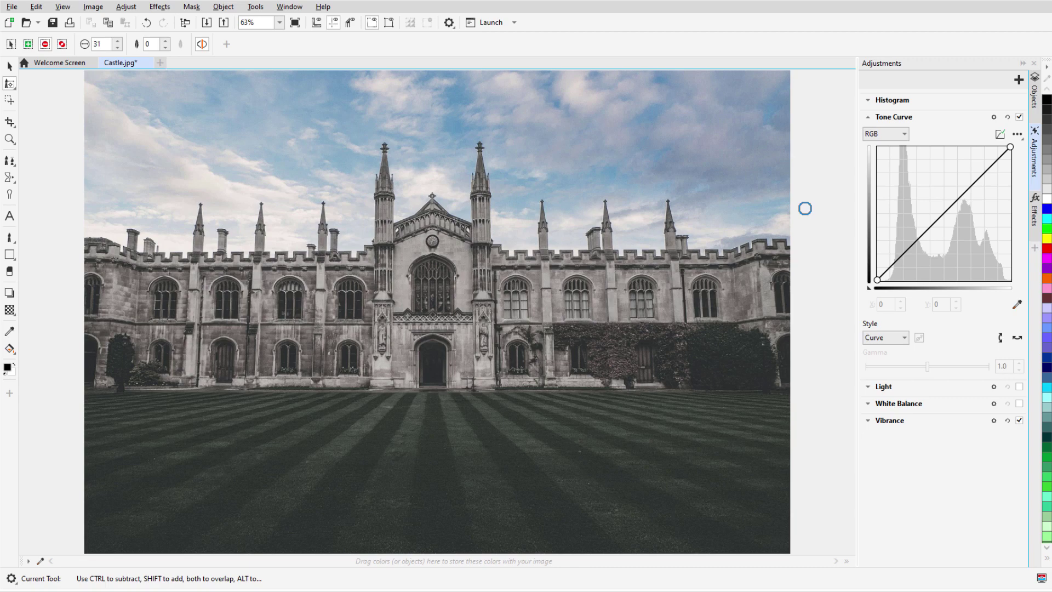
{"action": "left_click", "coordinate": [994, 420]}
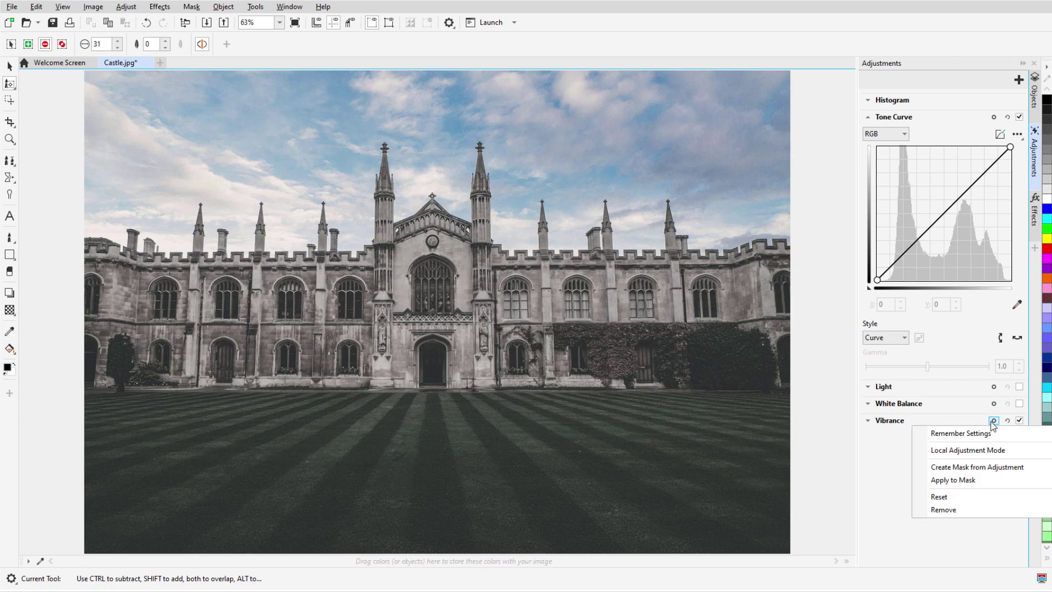
{"action": "left_click", "coordinate": [979, 467]}
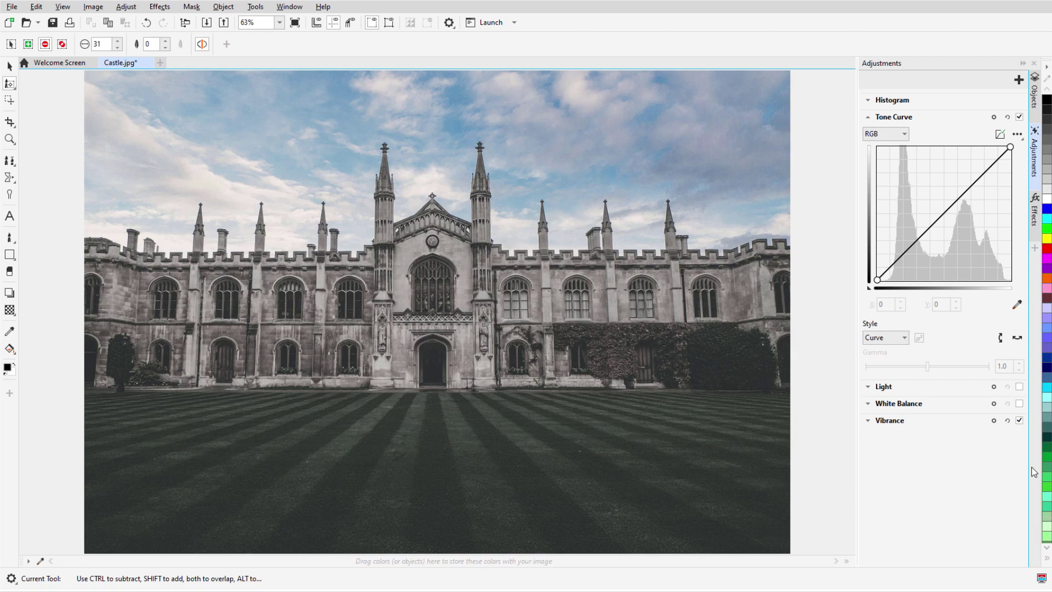
- Invert the mask to the sky and bend the Tone Curve through 148/72, applying it within the mask
{"action": "left_click", "coordinate": [192, 7]}
{"action": "left_click", "coordinate": [242, 47]}
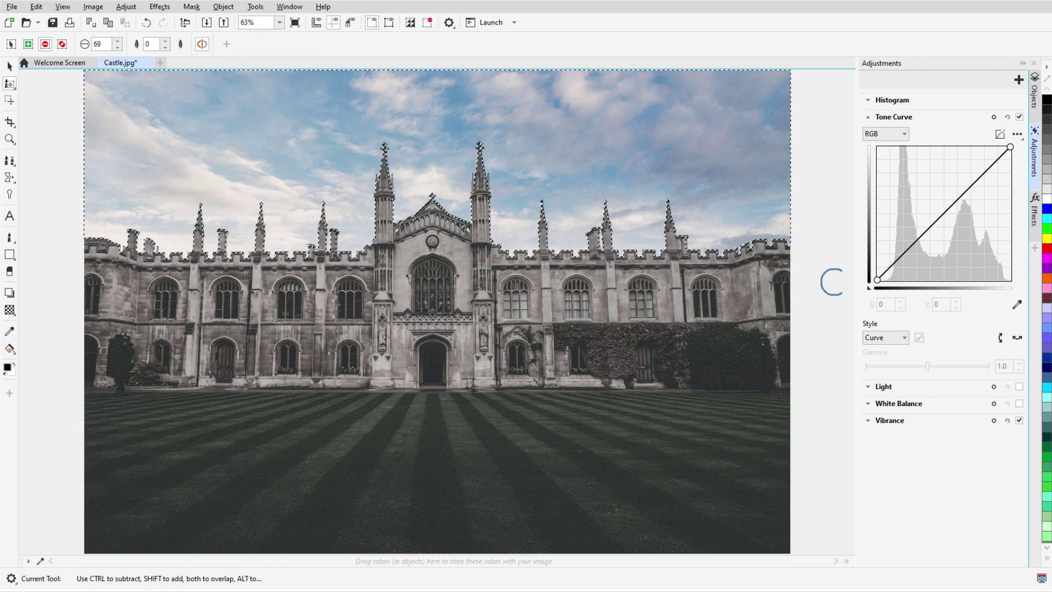
{"action": "left_click_drag", "start_coordinate": [877, 279], "coordinate": [877, 252]}
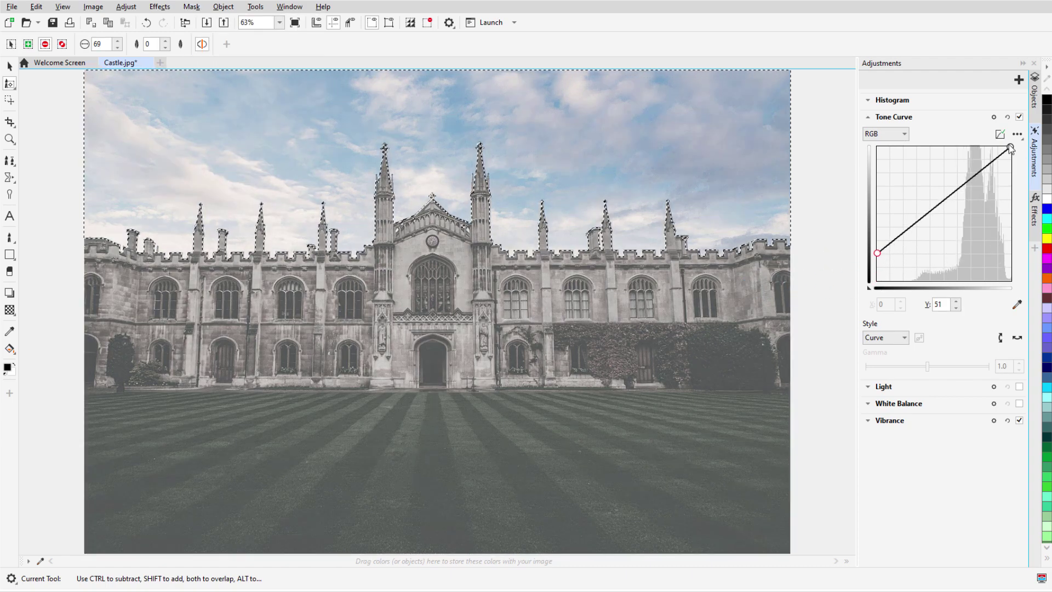
{"action": "left_click_drag", "start_coordinate": [1011, 147], "coordinate": [1010, 194]}
{"action": "left_click", "coordinate": [945, 224]}
{"action": "left_click_drag", "start_coordinate": [947, 227], "coordinate": [954, 244]}
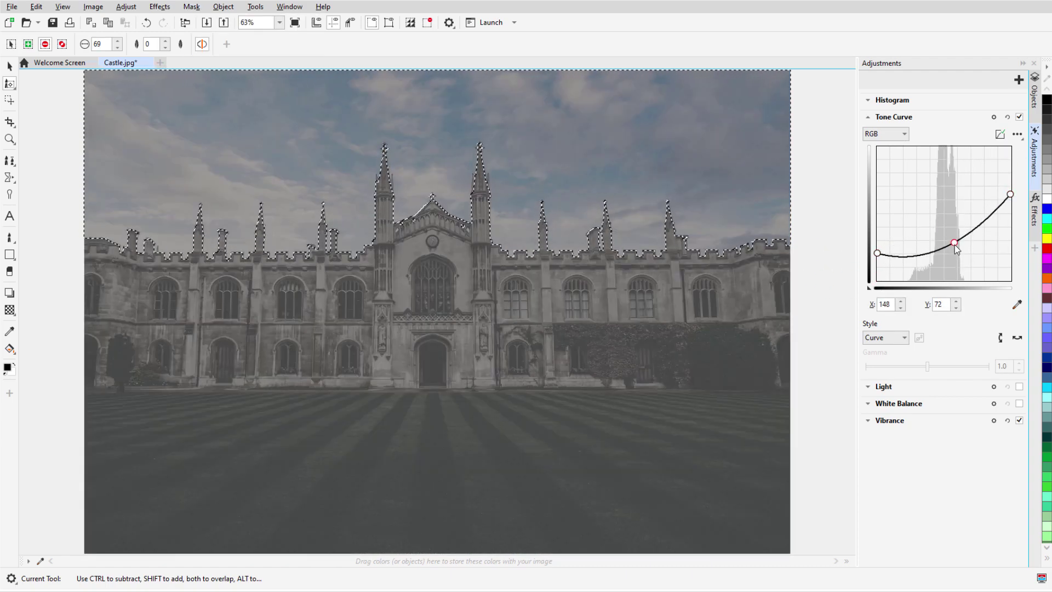
{"action": "left_click", "coordinate": [994, 117]}
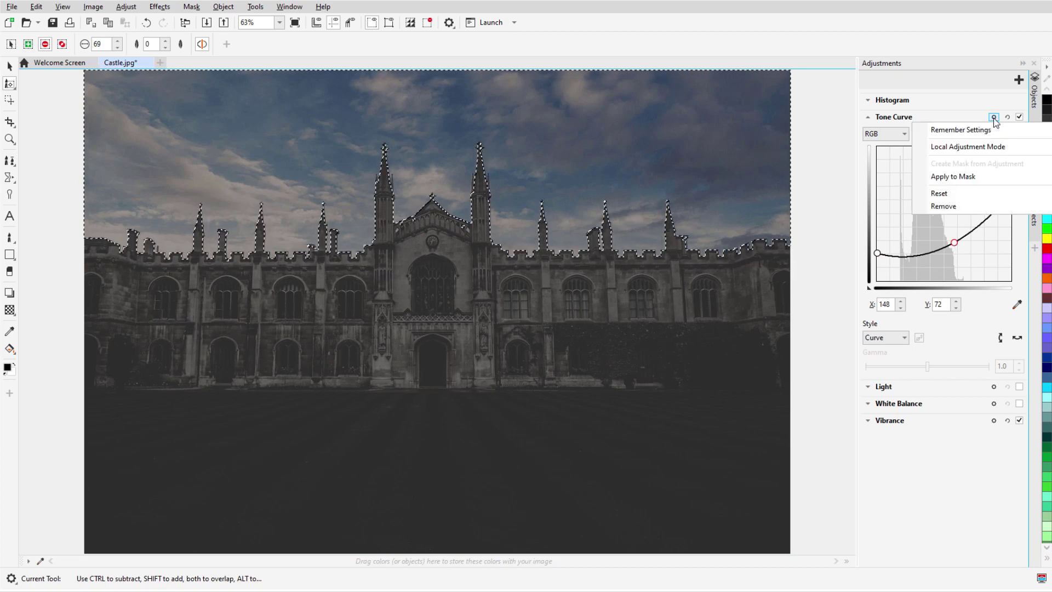
{"action": "left_click", "coordinate": [996, 179]}
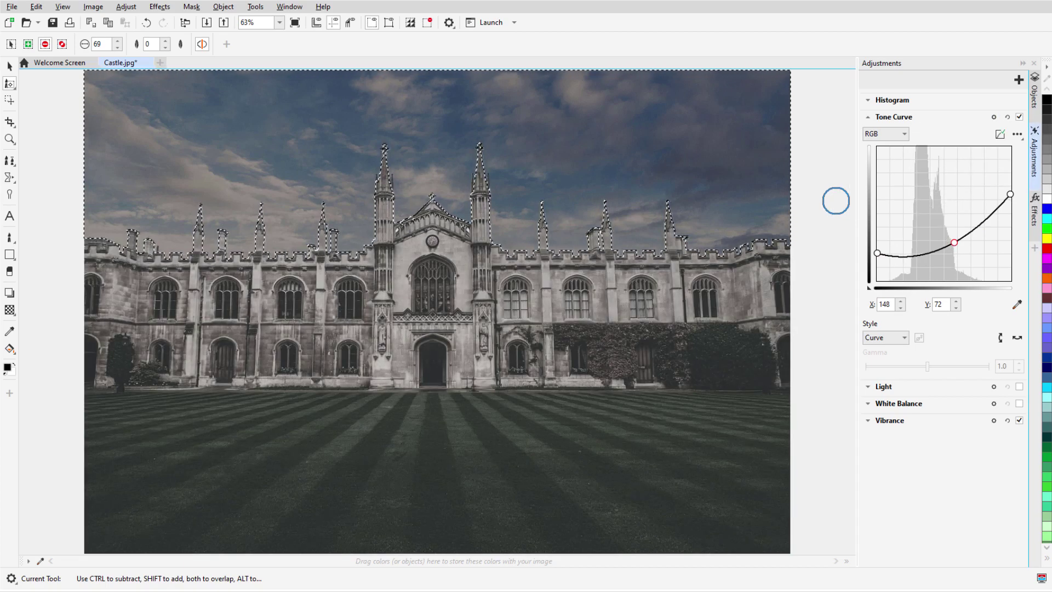
- Turn off the Mask Marquee and expand the Histogram section to view the result
{"action": "left_click", "coordinate": [191, 9]}
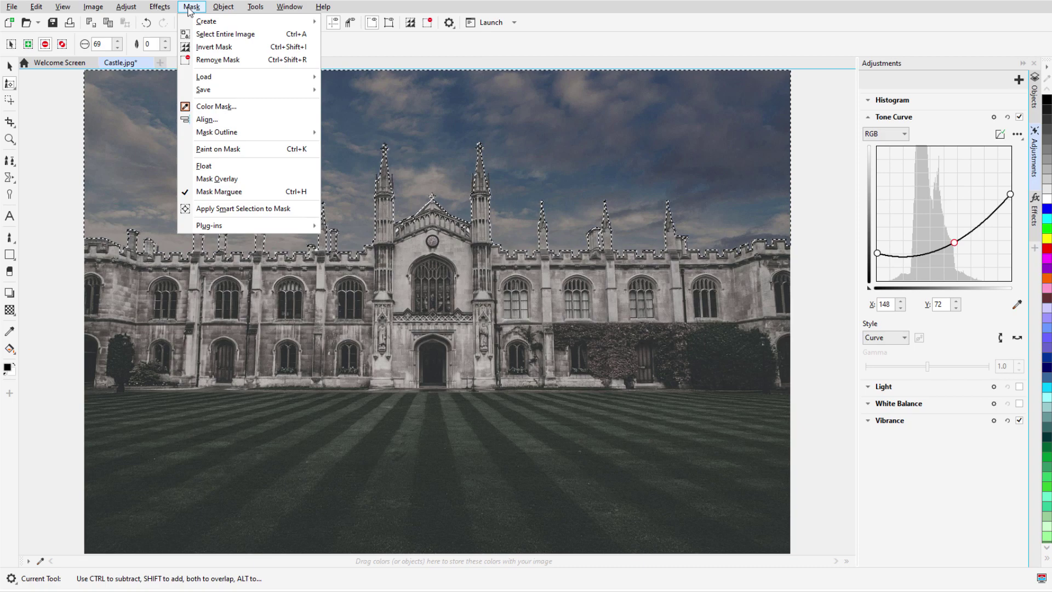
{"action": "left_click", "coordinate": [219, 191]}
{"action": "left_click", "coordinate": [867, 100]}
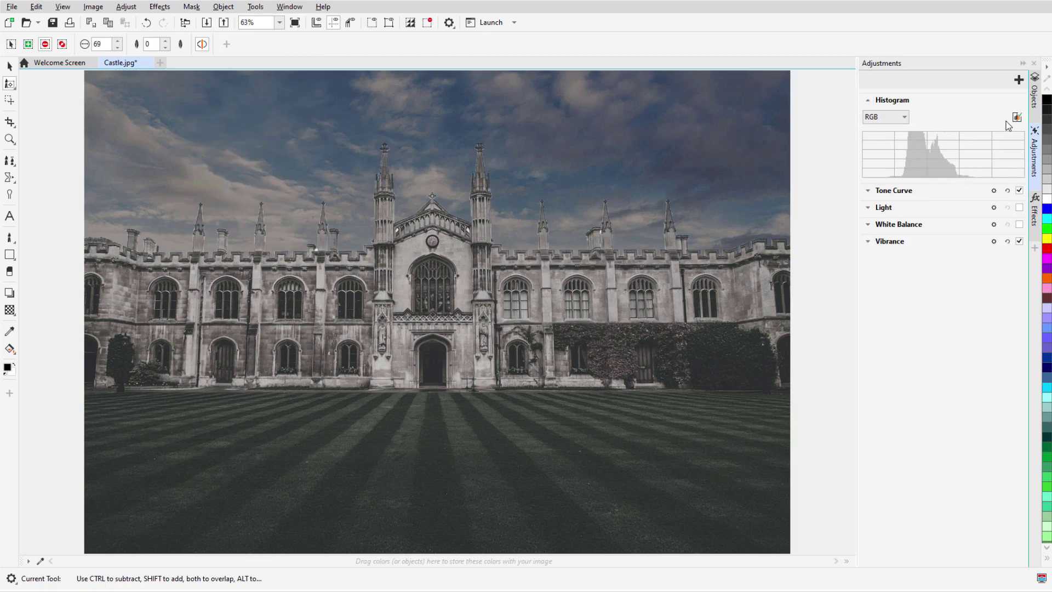